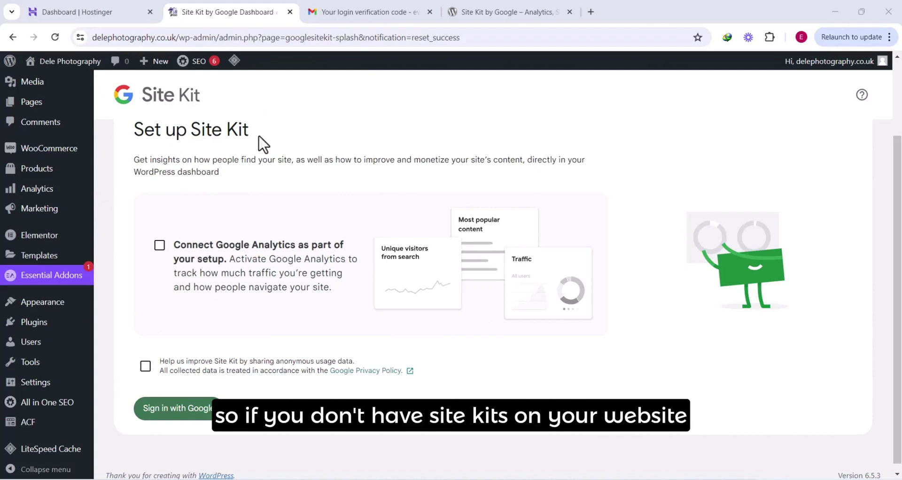
- Open the list of installed plugins and check it for Site Kit by Google
{"action": "scroll", "coordinate": [47, 301], "scroll_direction": "down", "scroll_amount": 1}
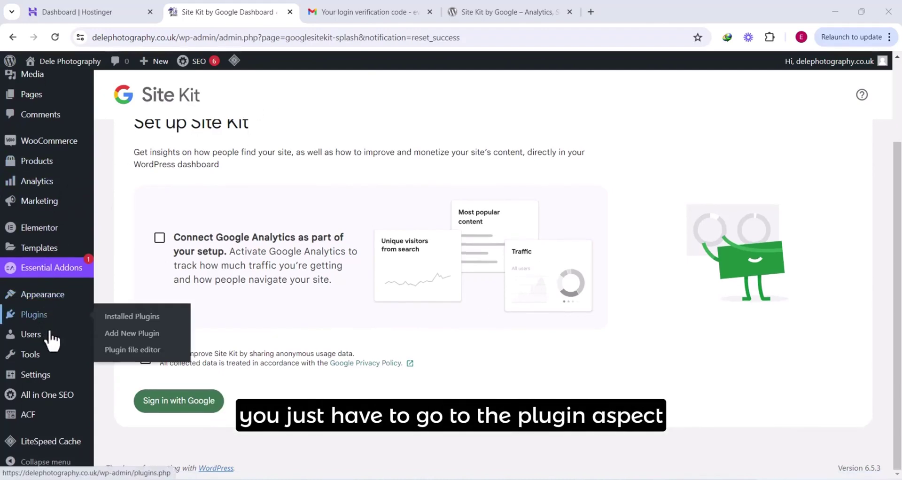
{"action": "mouse_move", "coordinate": [33, 321]}
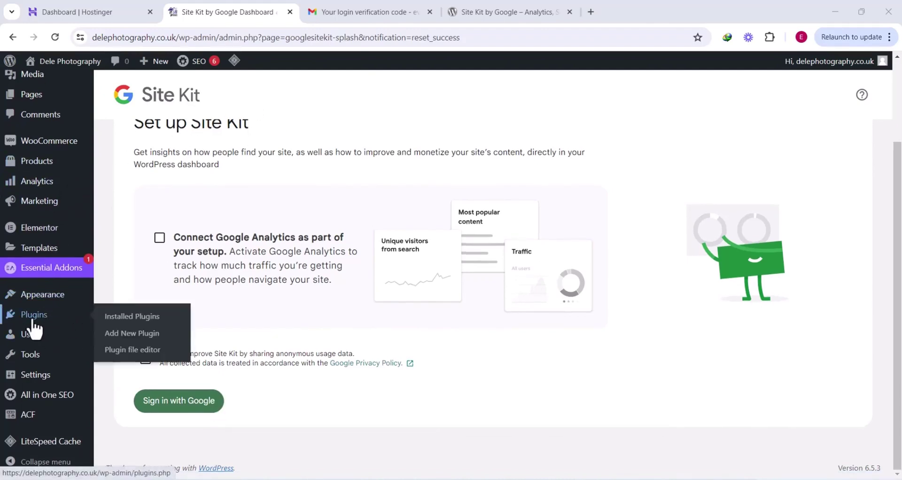
{"action": "left_click", "coordinate": [136, 320]}
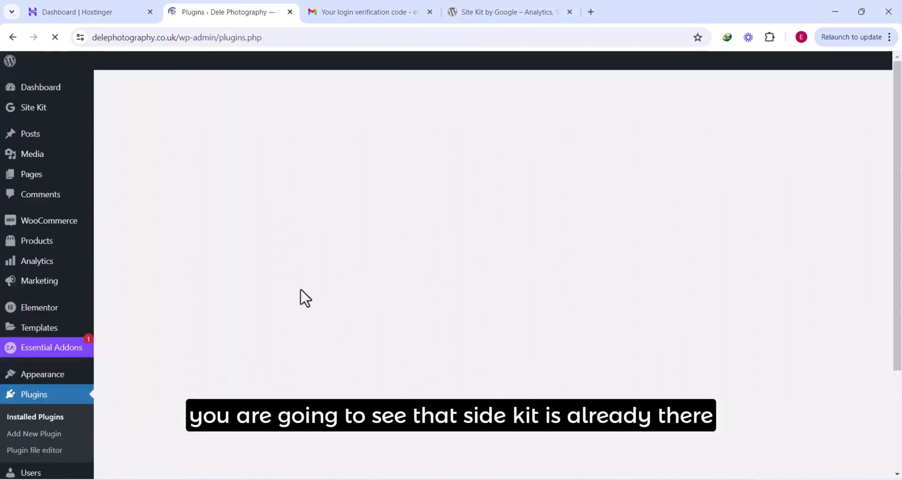
{"action": "scroll", "coordinate": [276, 333], "scroll_direction": "down", "scroll_amount": 1}
{"action": "scroll", "coordinate": [276, 333], "scroll_direction": "down", "scroll_amount": 7}
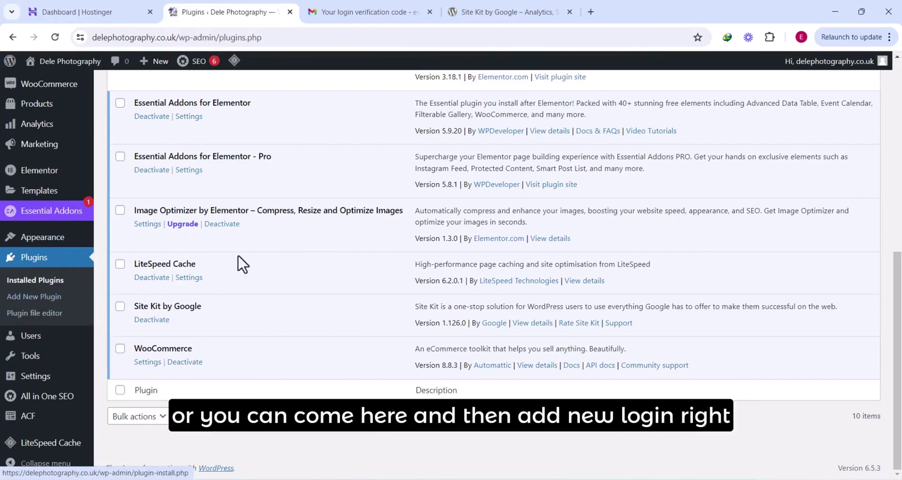
- Go to adding a new plugin, search the plugin directory for "site kit" and look through the results
{"action": "scroll", "coordinate": [242, 264], "scroll_direction": "up", "scroll_amount": 8}
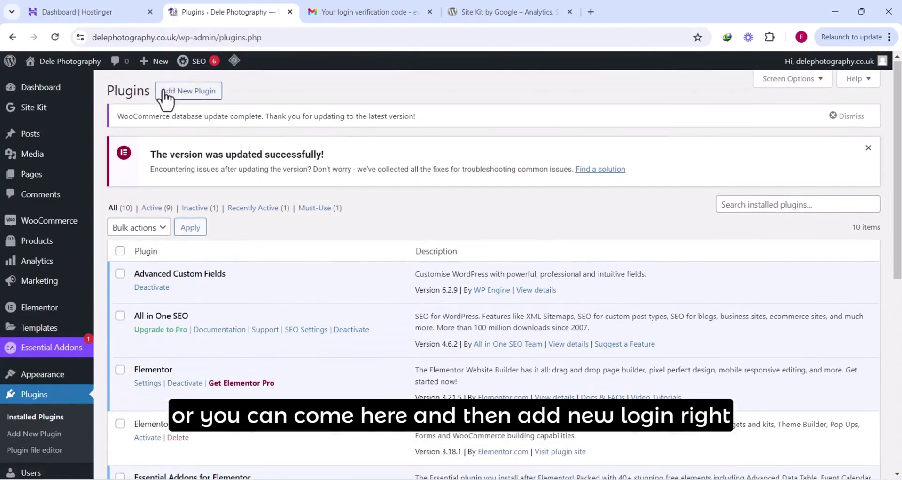
{"action": "left_click", "coordinate": [193, 96]}
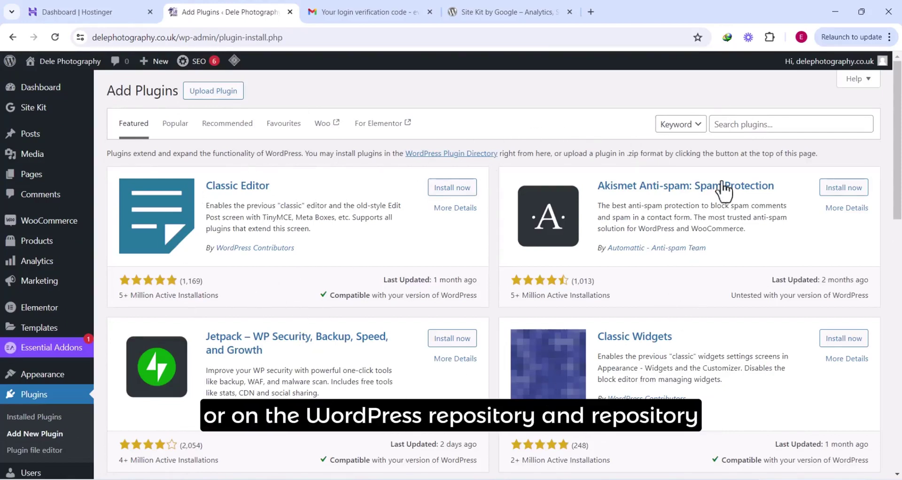
{"action": "left_click", "coordinate": [763, 127]}
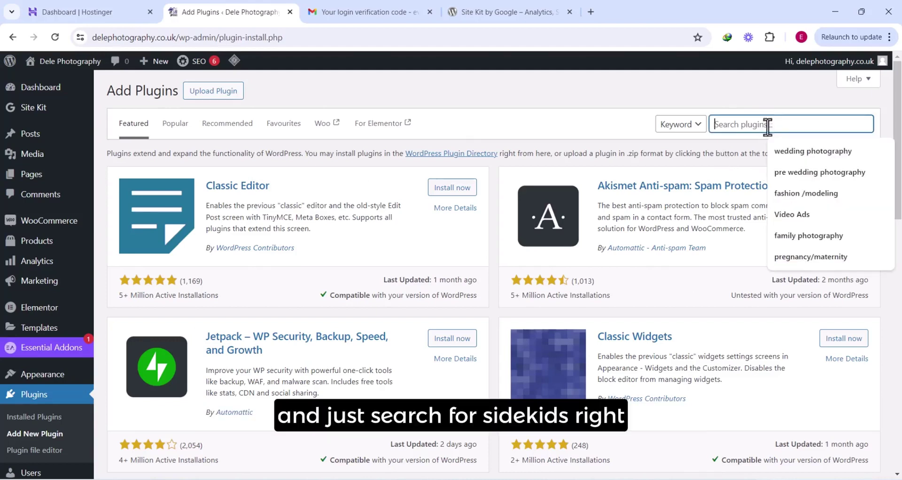
{"action": "type", "text": "site kit"}
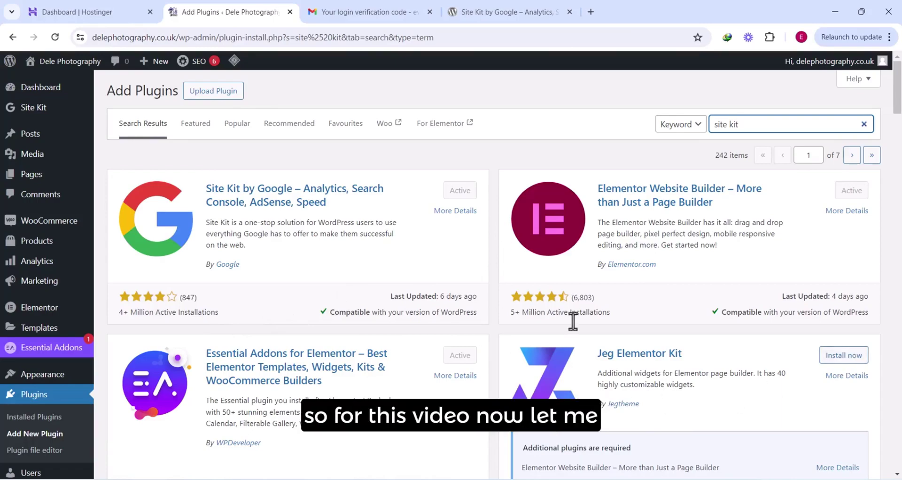
{"action": "scroll", "coordinate": [403, 354], "scroll_direction": "down", "scroll_amount": 3}
{"action": "scroll", "coordinate": [399, 329], "scroll_direction": "down", "scroll_amount": 4}
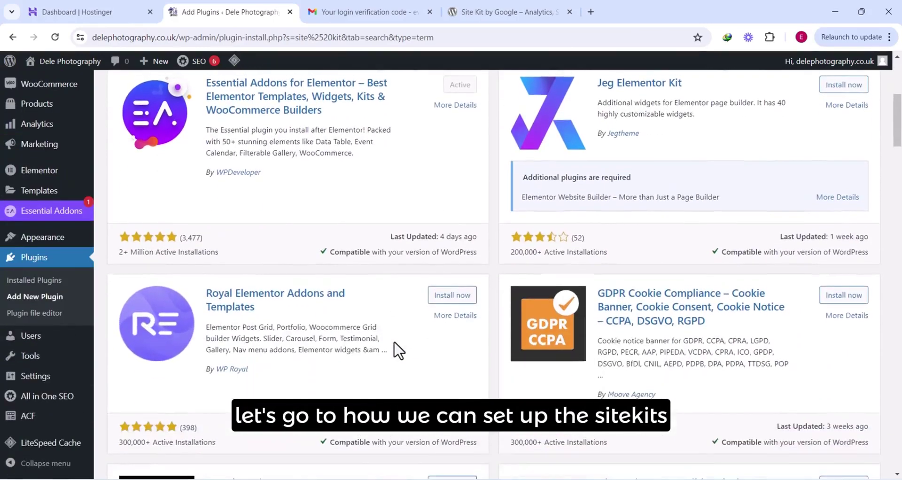
{"action": "scroll", "coordinate": [397, 346], "scroll_direction": "up", "scroll_amount": 5}
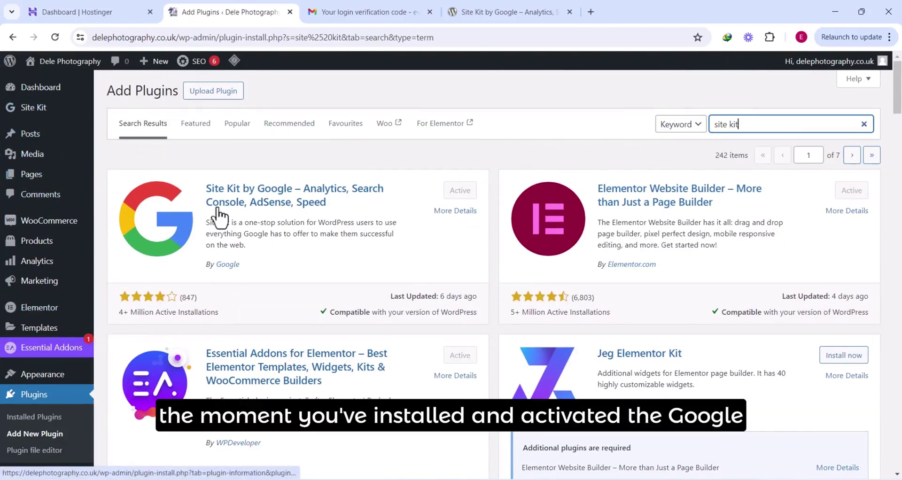
- Open the Site Kit dashboard and opt in to connecting Google Analytics and sharing anonymous usage data
{"action": "mouse_move", "coordinate": [40, 112]}
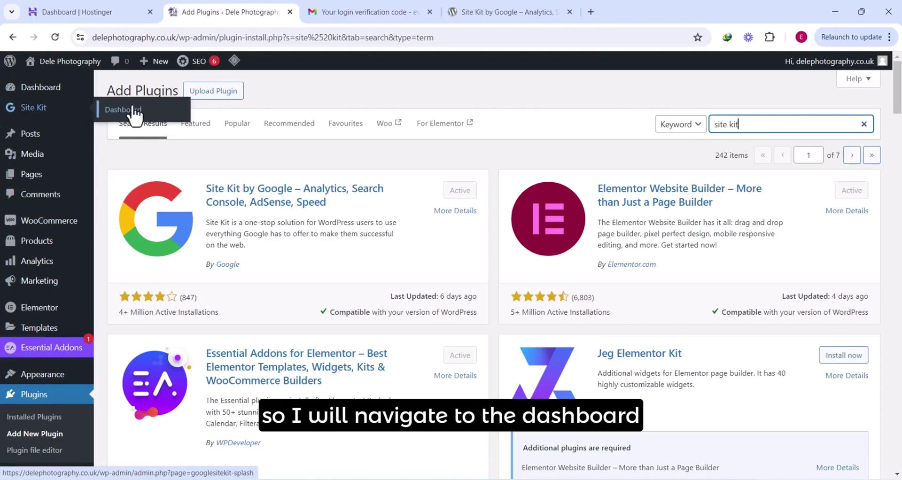
{"action": "left_click", "coordinate": [122, 109]}
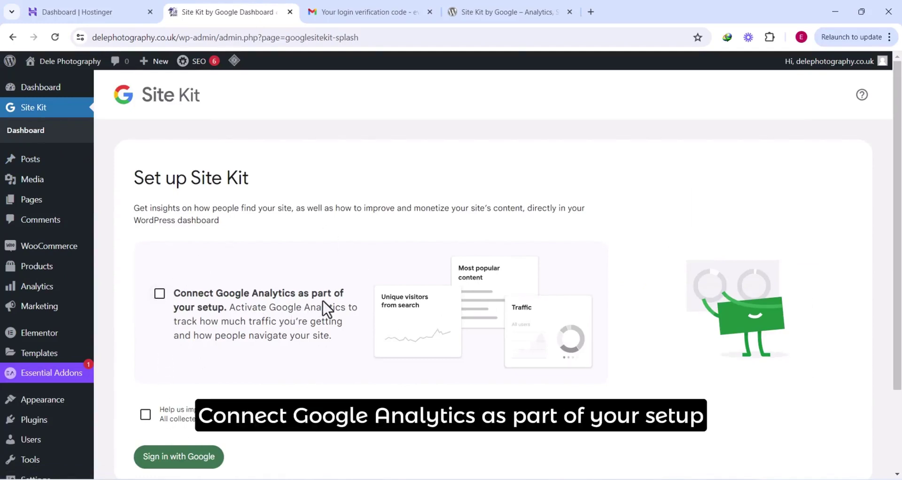
{"action": "left_click", "coordinate": [160, 293]}
{"action": "scroll", "coordinate": [156, 401], "scroll_direction": "down", "scroll_amount": 3}
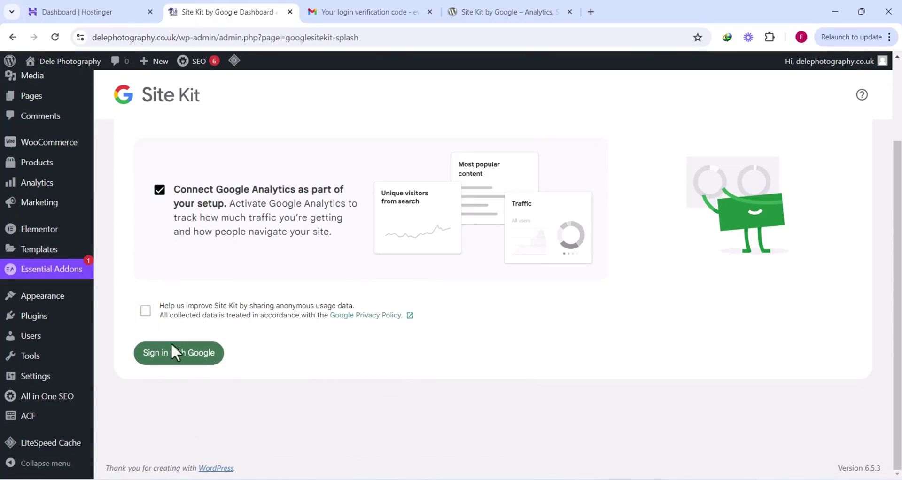
{"action": "left_click", "coordinate": [167, 313]}
- Sign in to Site Kit with the listed Google account and grant it the requested additional access
{"action": "left_click", "coordinate": [181, 358]}
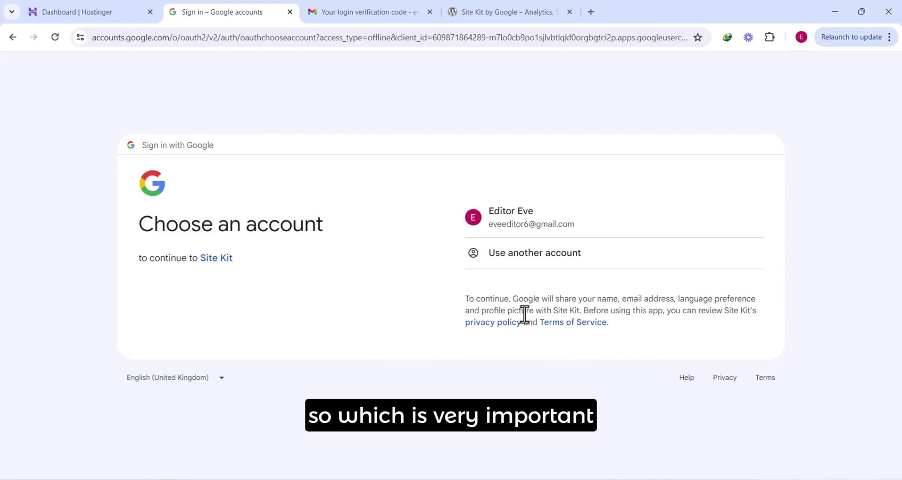
{"action": "left_click", "coordinate": [545, 228]}
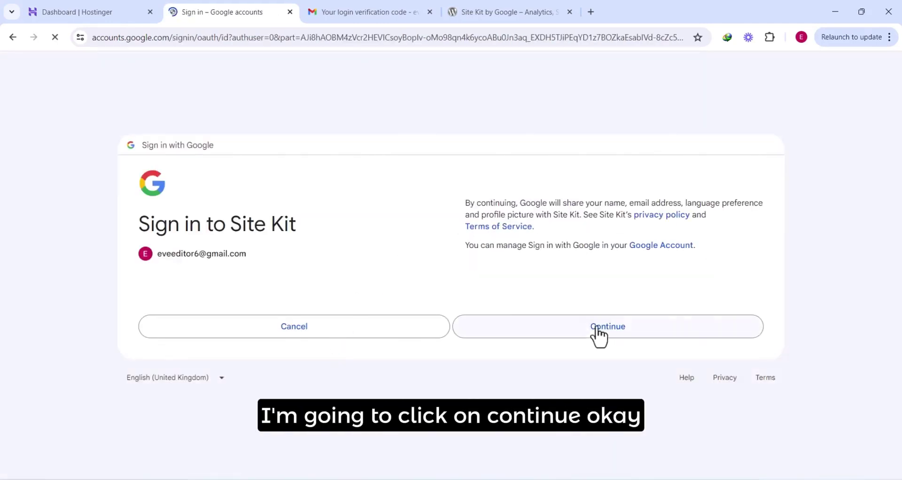
{"action": "left_click", "coordinate": [594, 334]}
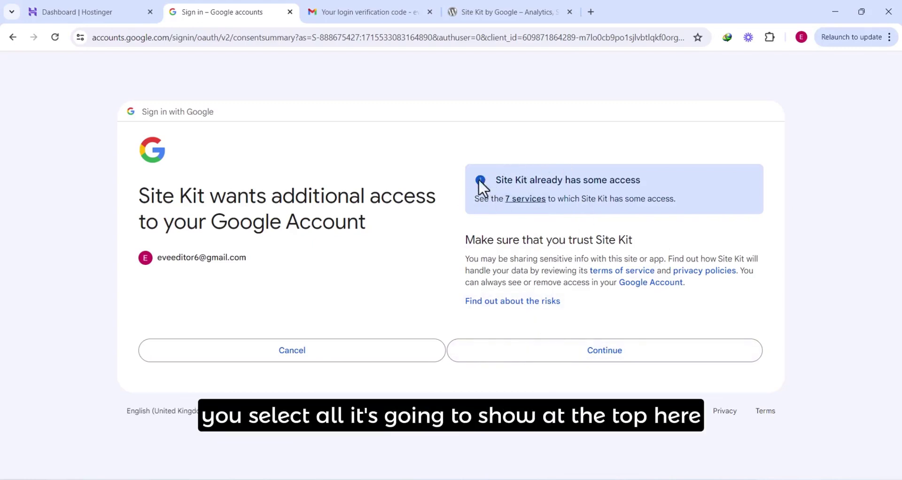
{"action": "left_click", "coordinate": [588, 359]}
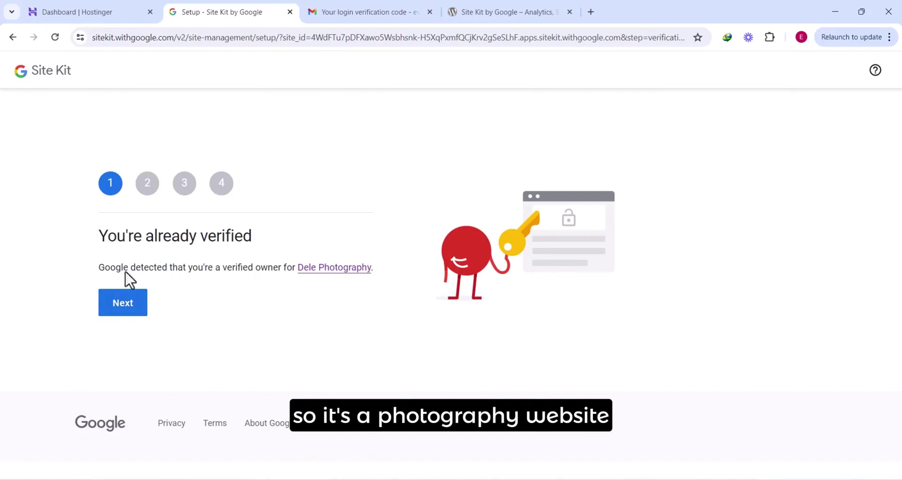
- Complete the four Site Kit setup stages: verified ownership, dashboard metrics access, Search Console and Google Analytics
{"action": "left_click", "coordinate": [123, 307]}
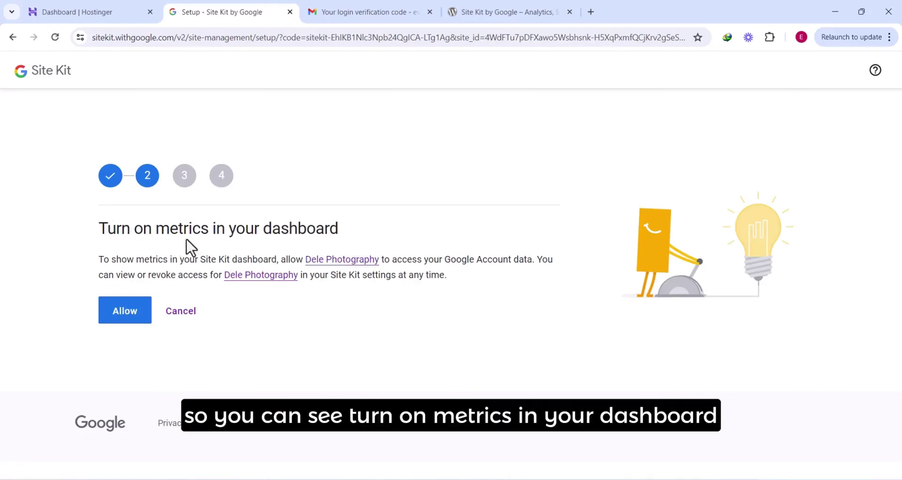
{"action": "left_click", "coordinate": [125, 315]}
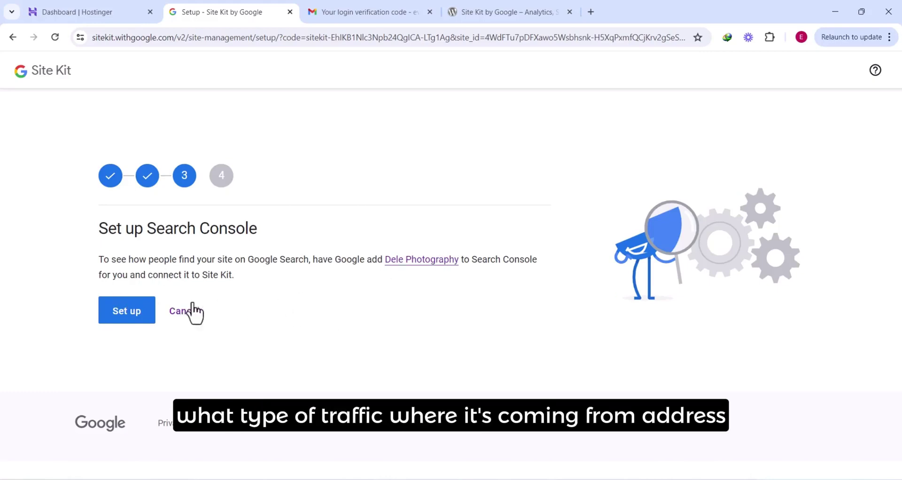
{"action": "left_click", "coordinate": [124, 319]}
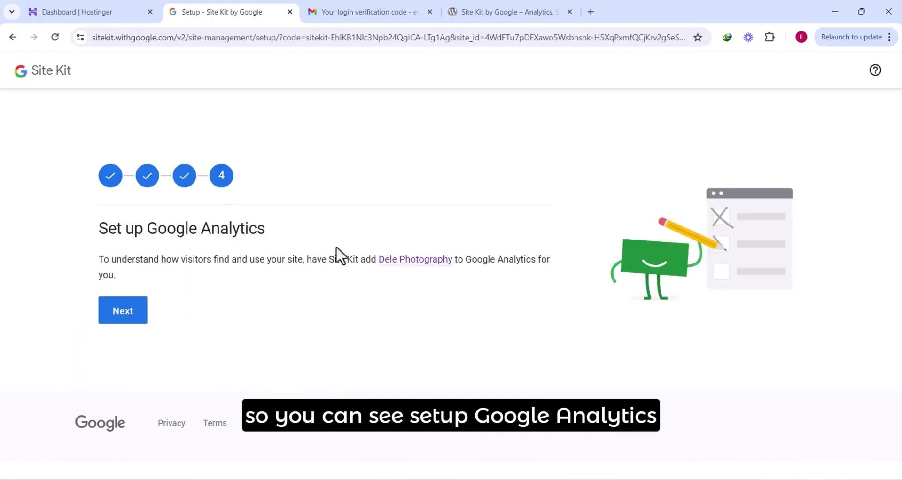
{"action": "left_click", "coordinate": [130, 319]}
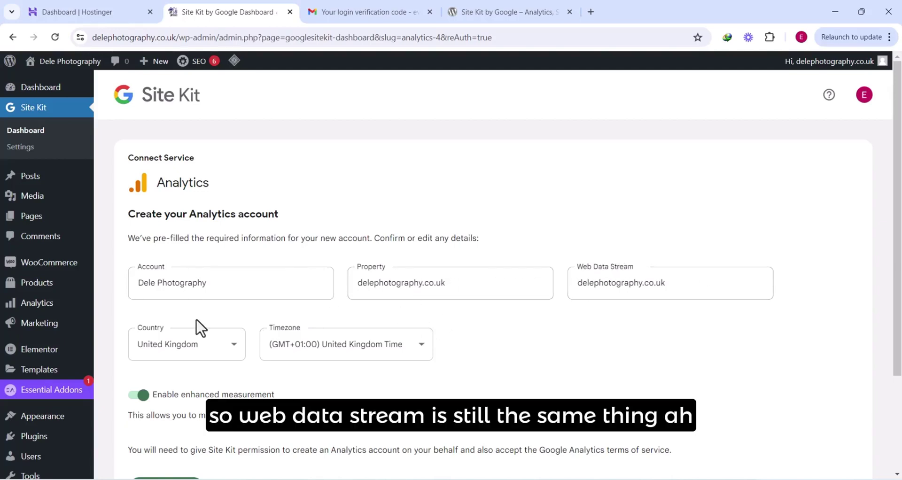
- Review the pre-filled Analytics account details and submit them to create the Dele Photography account
{"action": "scroll", "coordinate": [202, 328], "scroll_direction": "down", "scroll_amount": 1}
{"action": "scroll", "coordinate": [202, 328], "scroll_direction": "down", "scroll_amount": 1}
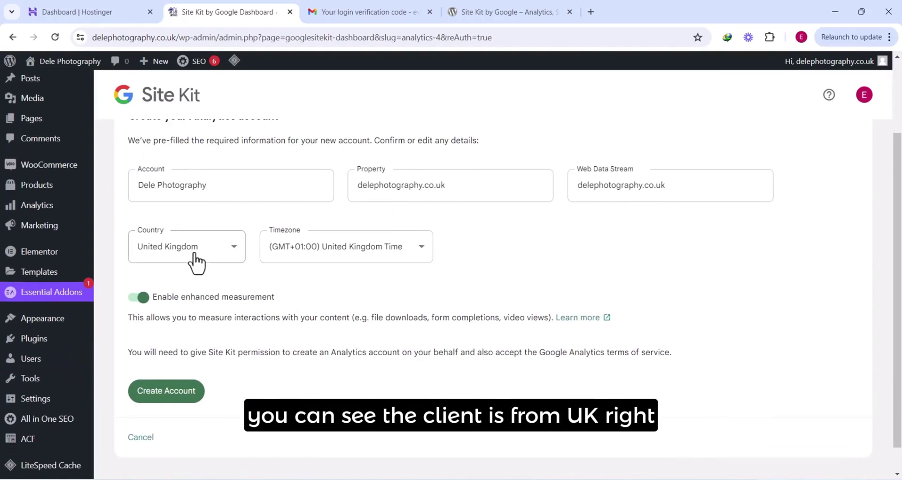
{"action": "scroll", "coordinate": [194, 252], "scroll_direction": "up", "scroll_amount": 1}
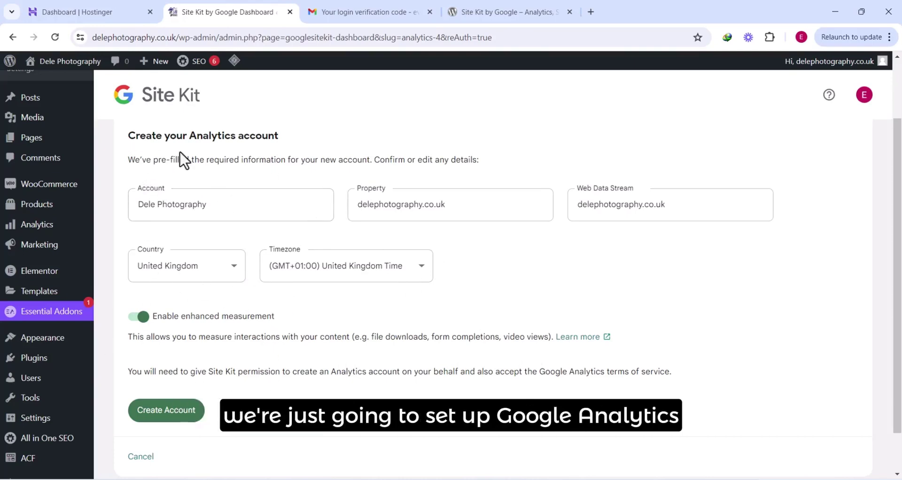
{"action": "scroll", "coordinate": [301, 188], "scroll_direction": "down", "scroll_amount": 1}
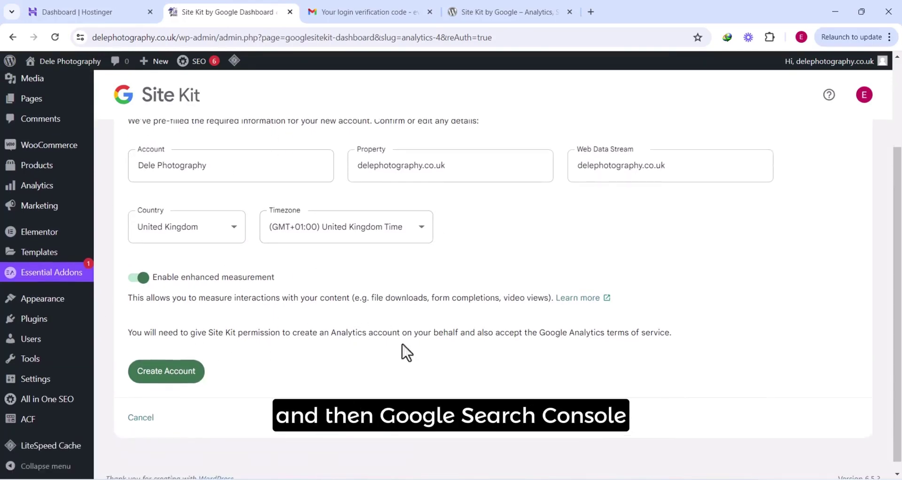
{"action": "left_click", "coordinate": [170, 375]}
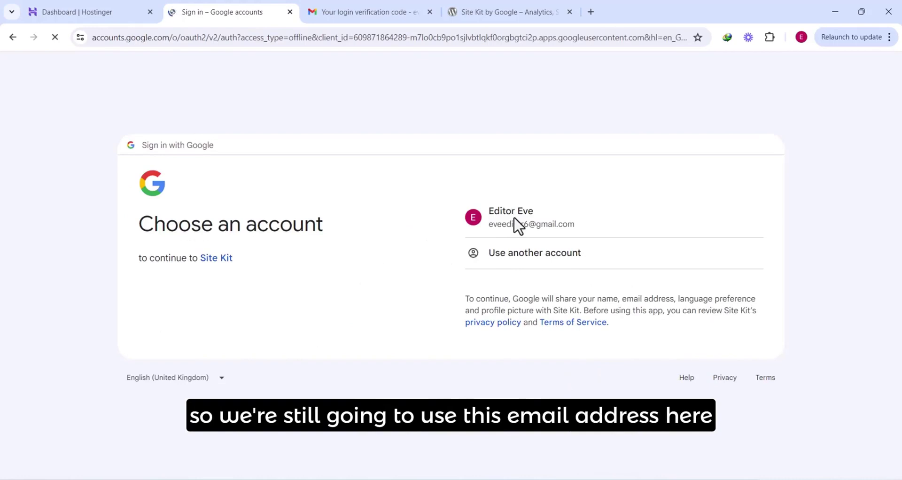
- Choose the same Google account and allow Site Kit to edit Google Analytics management entities
{"action": "left_click", "coordinate": [518, 230]}
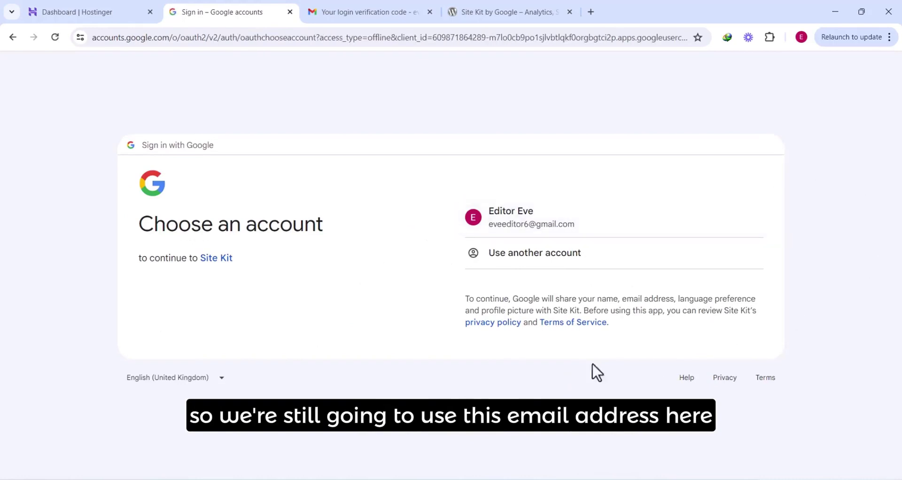
{"action": "left_click", "coordinate": [571, 326]}
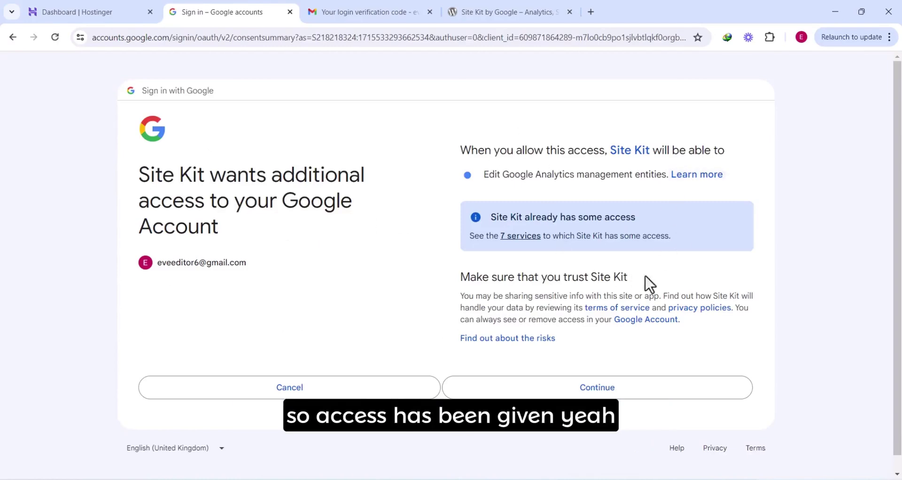
{"action": "left_click", "coordinate": [583, 391]}
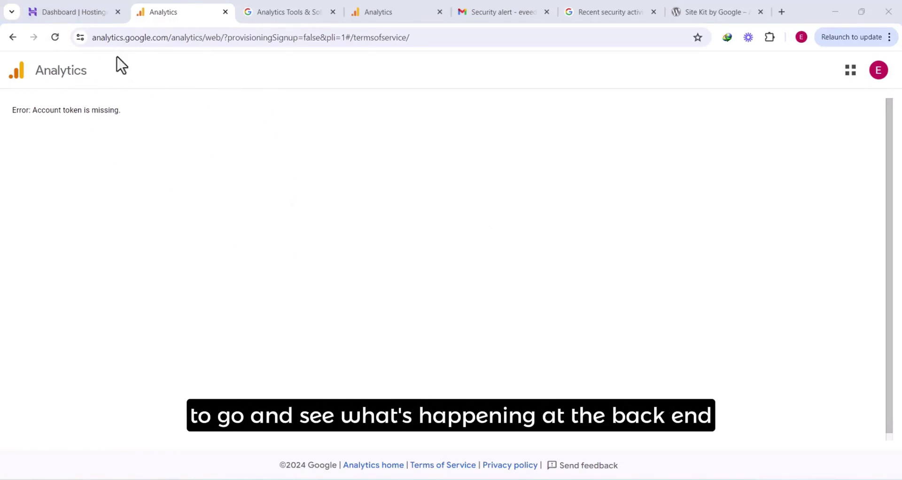
- Open the Analytics product page from the Google Marketing Platform product list and sign in to Analytics
{"action": "left_click", "coordinate": [295, 7]}
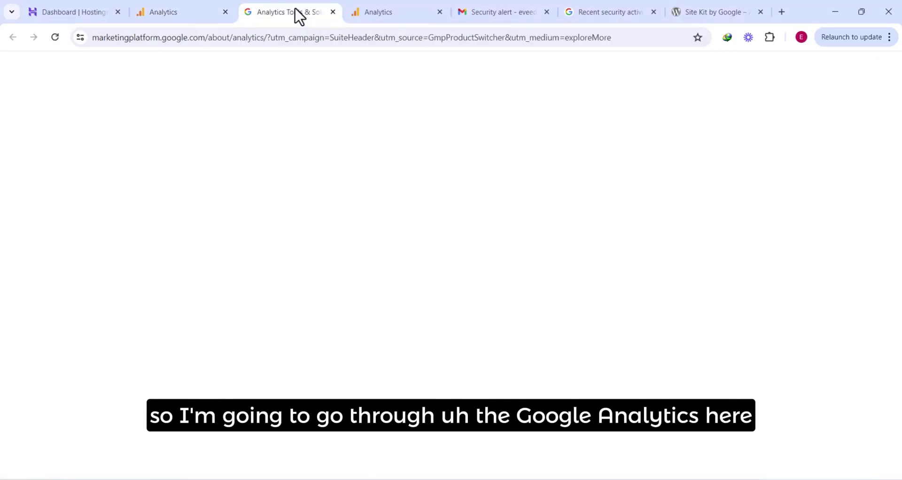
{"action": "left_click", "coordinate": [186, 7]}
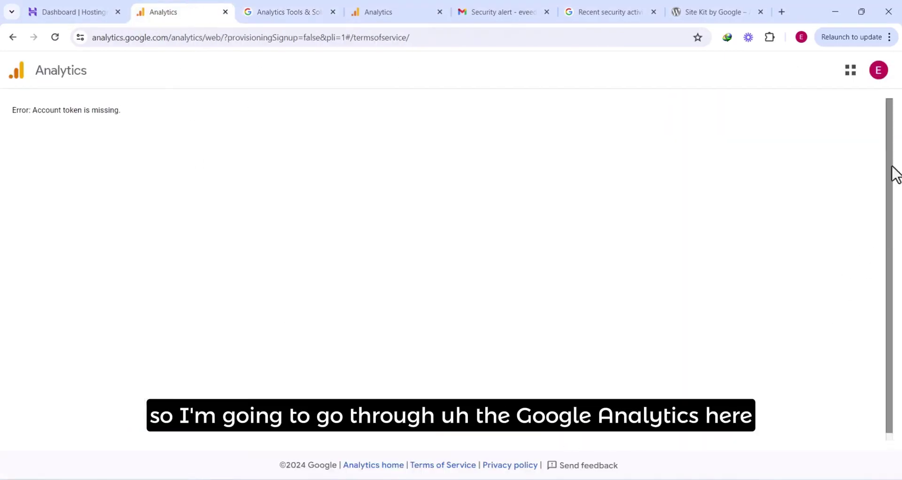
{"action": "left_click", "coordinate": [851, 71]}
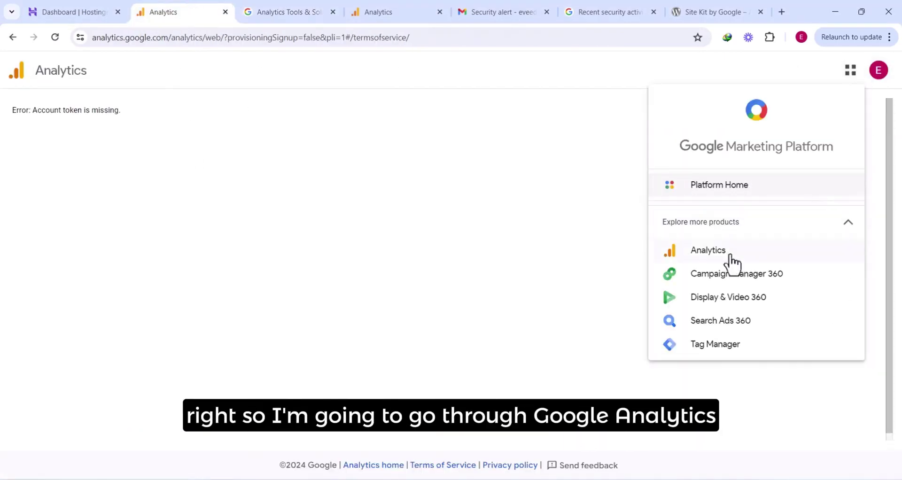
{"action": "left_click", "coordinate": [707, 253]}
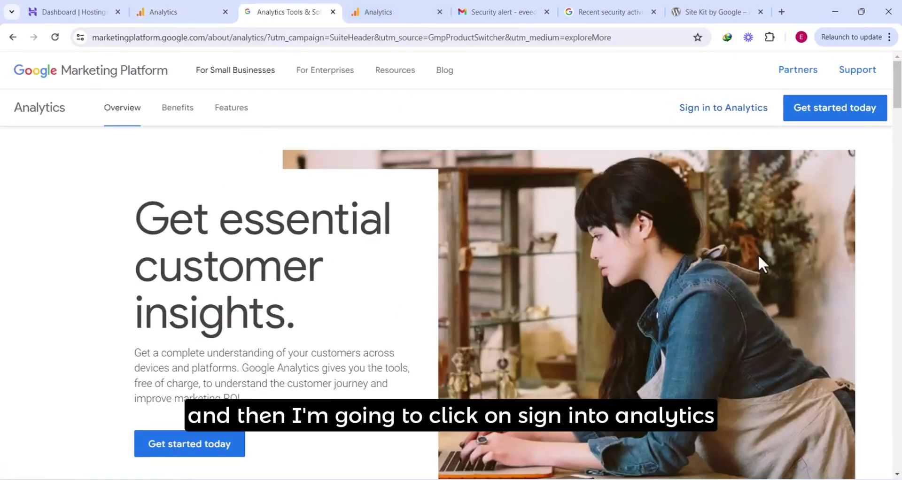
{"action": "left_click", "coordinate": [702, 113]}
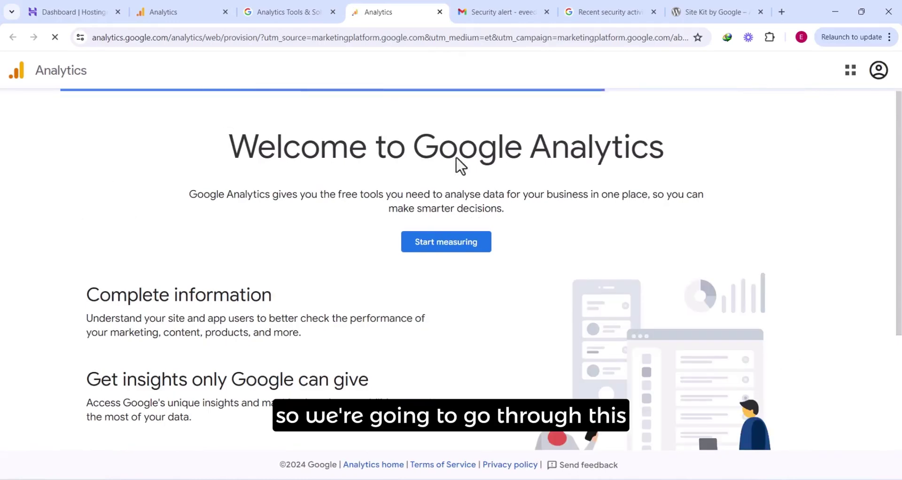
- Start measuring from the Google Analytics welcome page to open the account creation form
{"action": "left_click", "coordinate": [440, 242]}
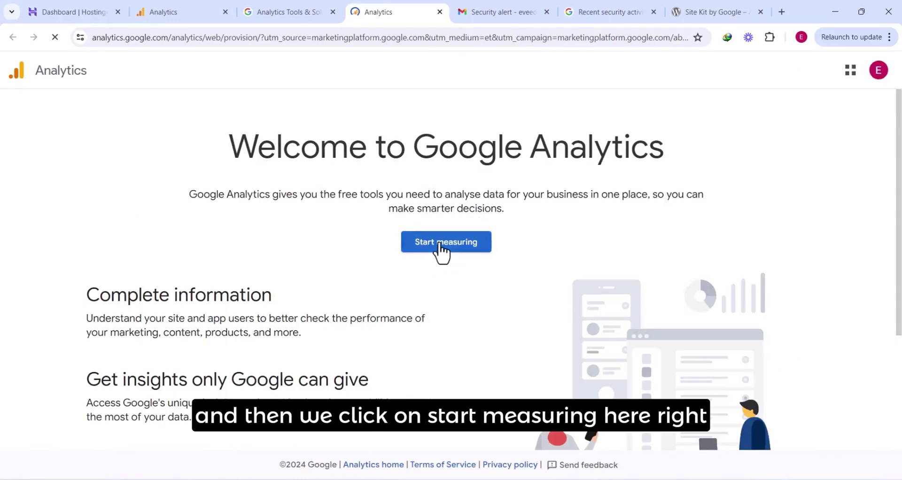
{"action": "scroll", "coordinate": [416, 328], "scroll_direction": "down", "scroll_amount": 4}
{"action": "scroll", "coordinate": [413, 320], "scroll_direction": "up", "scroll_amount": 4}
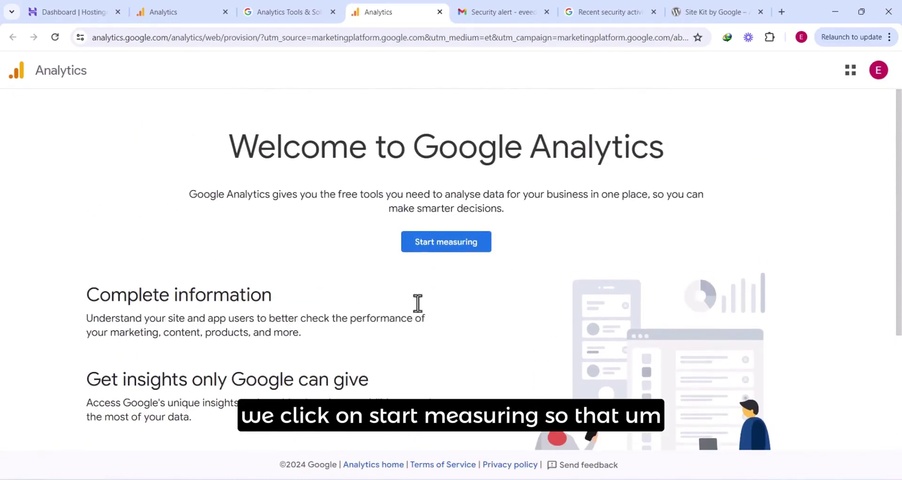
{"action": "left_click", "coordinate": [434, 247]}
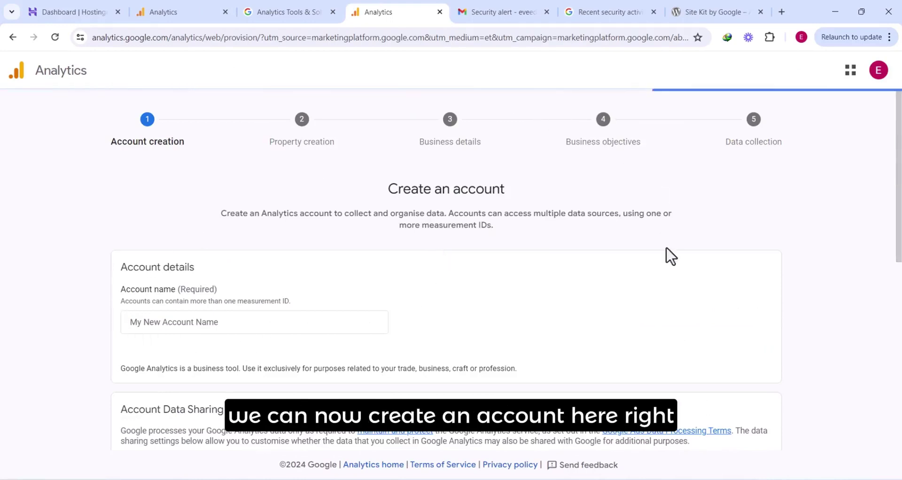
- Enable data sharing with Google products and services, name the account Dele Photography, and continue to property creation
{"action": "scroll", "coordinate": [630, 298], "scroll_direction": "down", "scroll_amount": 3}
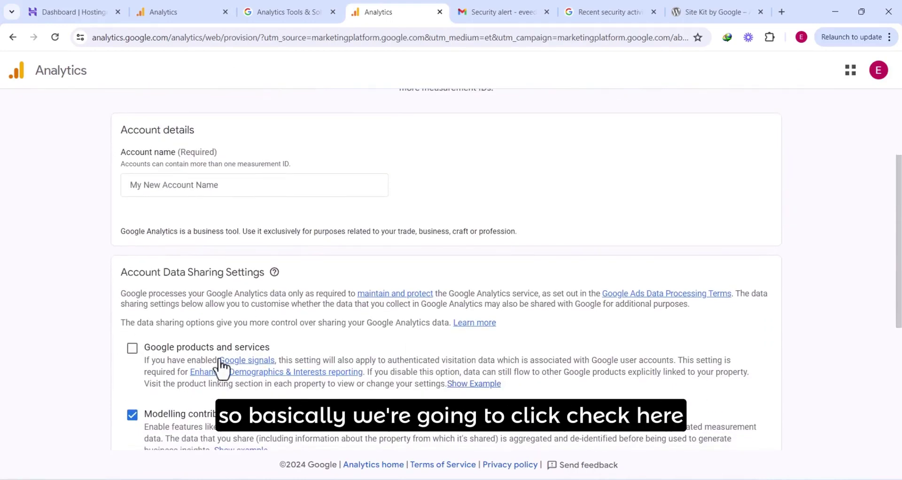
{"action": "left_click", "coordinate": [132, 349]}
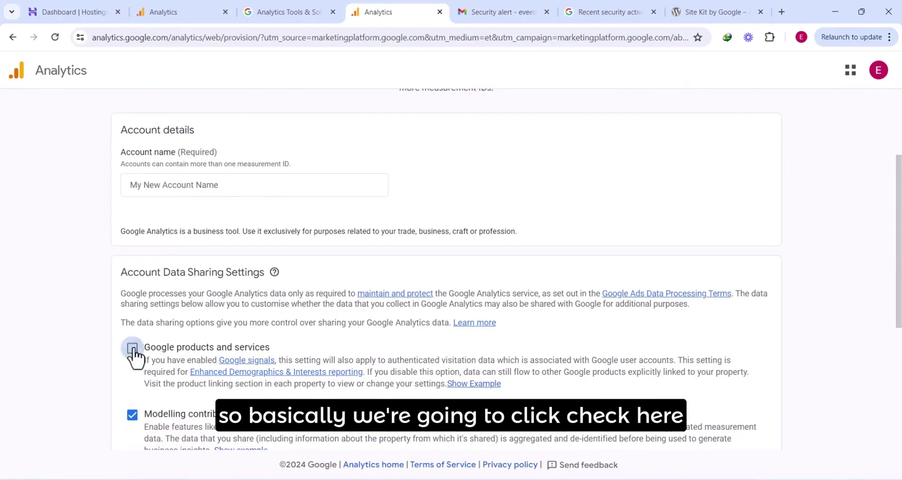
{"action": "left_click", "coordinate": [183, 185]}
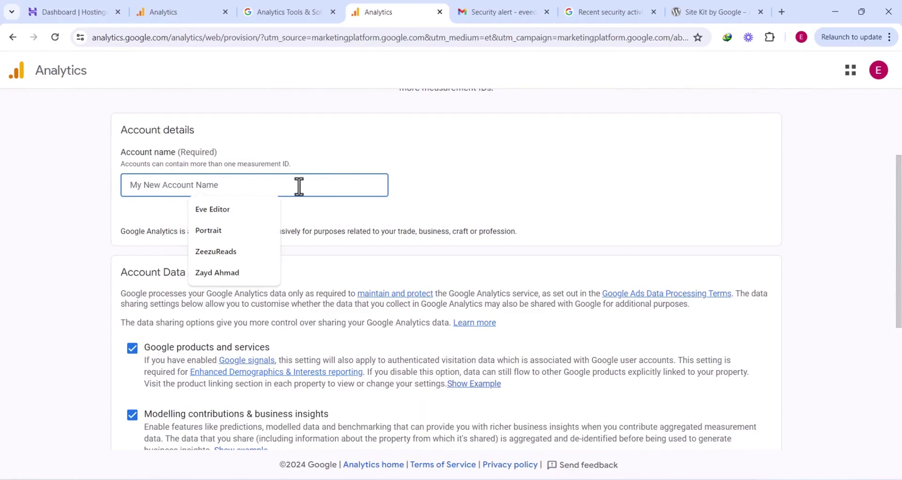
{"action": "type", "text": "Dele"}
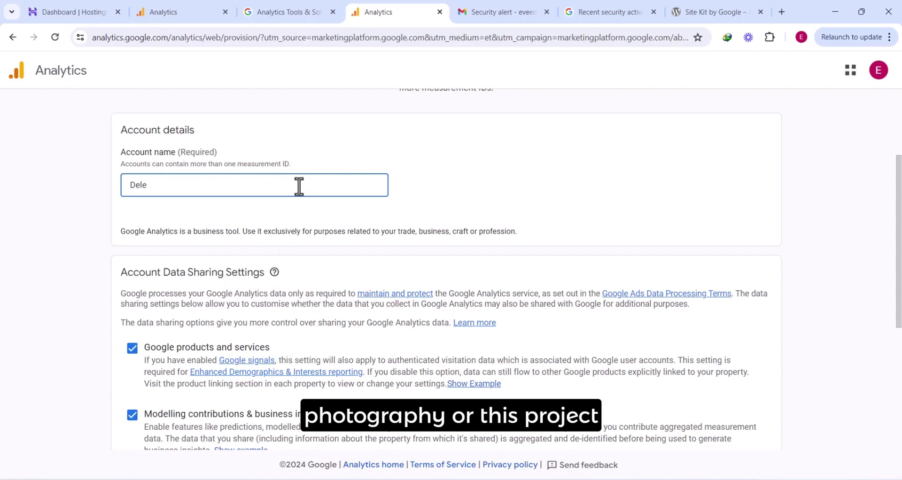
{"action": "scroll", "coordinate": [299, 187], "scroll_direction": "down", "scroll_amount": 5}
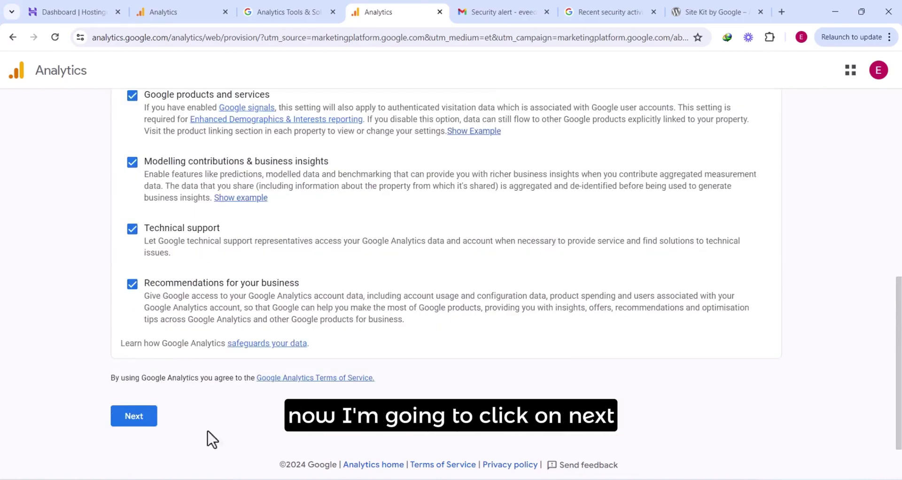
{"action": "left_click", "coordinate": [141, 426]}
- Name the property Dele Photography, keep the United Kingdom time zone and British Pound currency, and continue to business details
{"action": "type", "text": "De"}
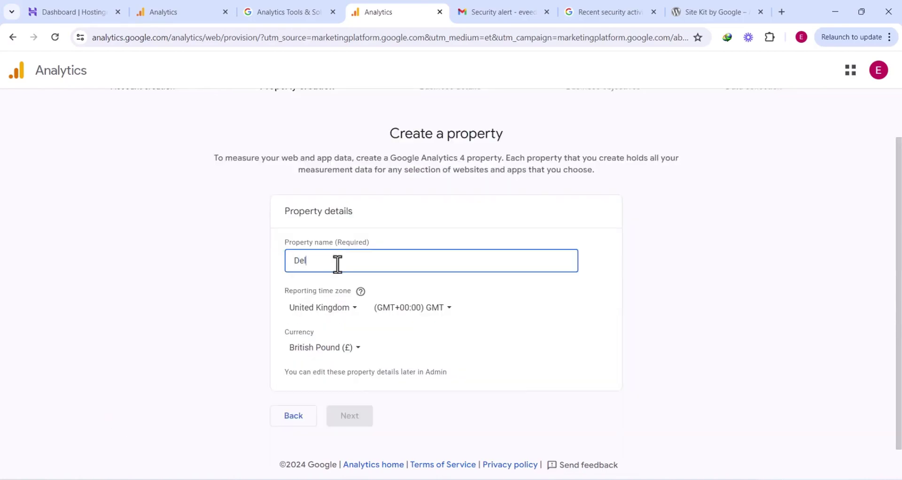
{"action": "type", "text": "le Photography"}
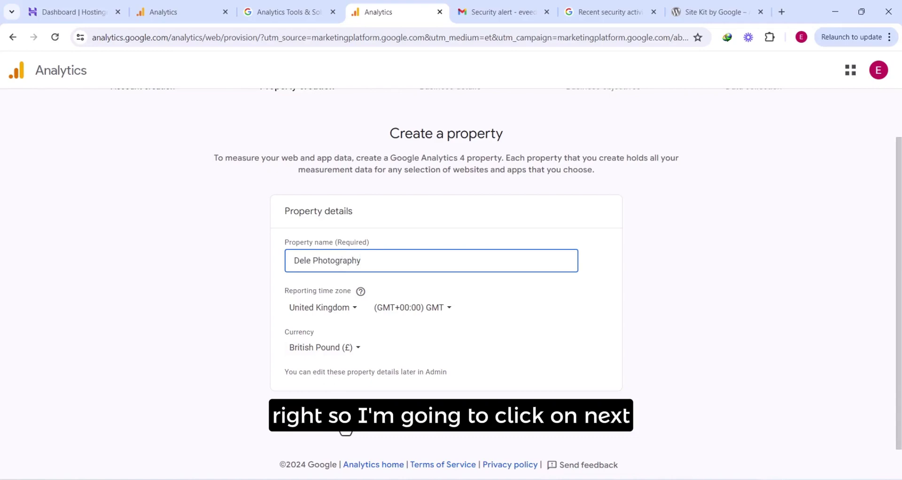
{"action": "left_click", "coordinate": [345, 426]}
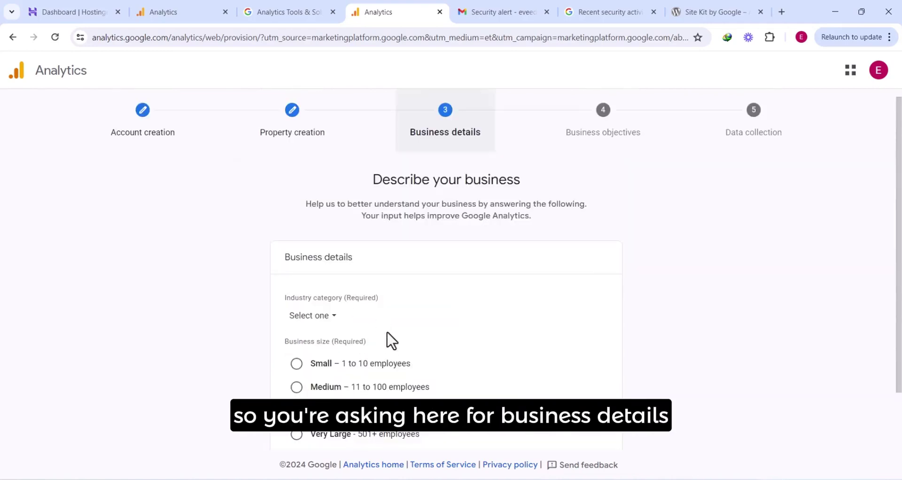
- Describe the business as Arts & entertainment with the Small size of 1 to 10 employees, and continue to the objectives
{"action": "scroll", "coordinate": [390, 358], "scroll_direction": "down", "scroll_amount": 2}
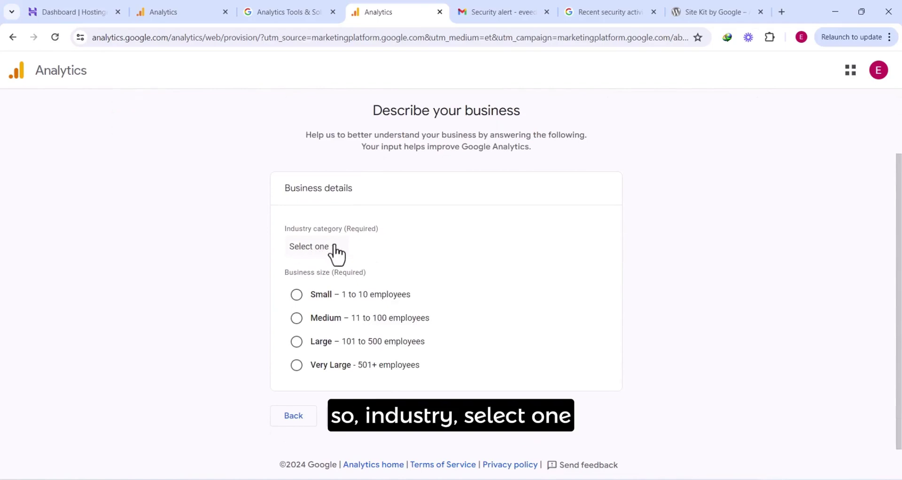
{"action": "left_click", "coordinate": [336, 254]}
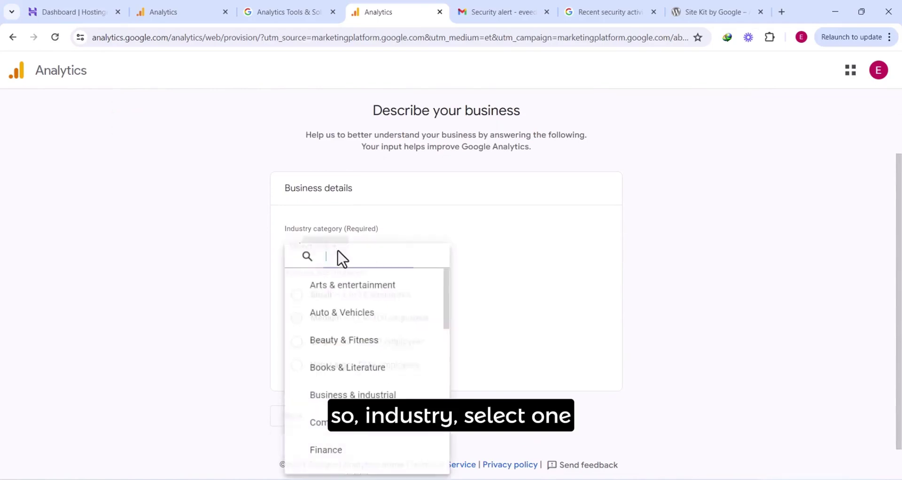
{"action": "left_click", "coordinate": [359, 300]}
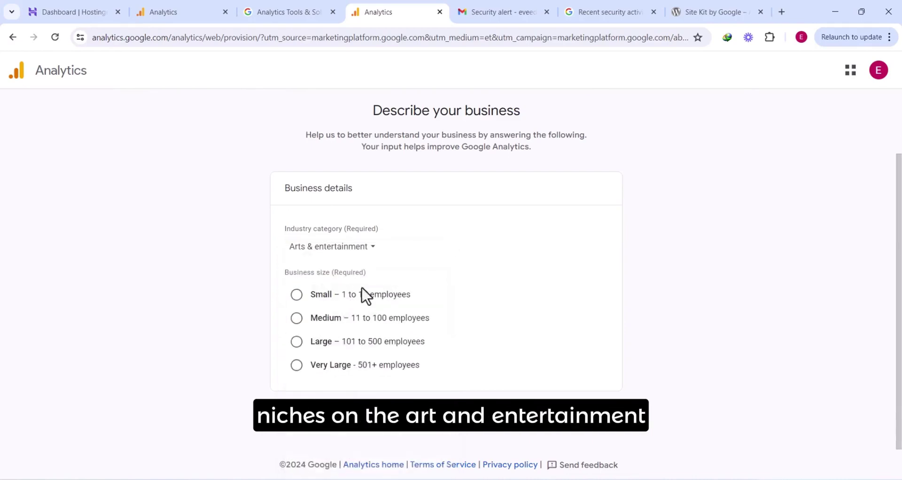
{"action": "left_click", "coordinate": [296, 295]}
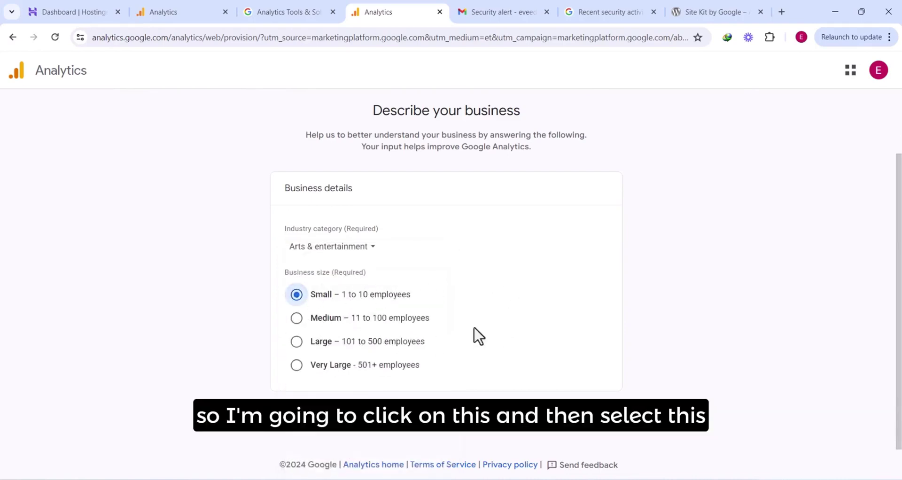
{"action": "left_click", "coordinate": [347, 429]}
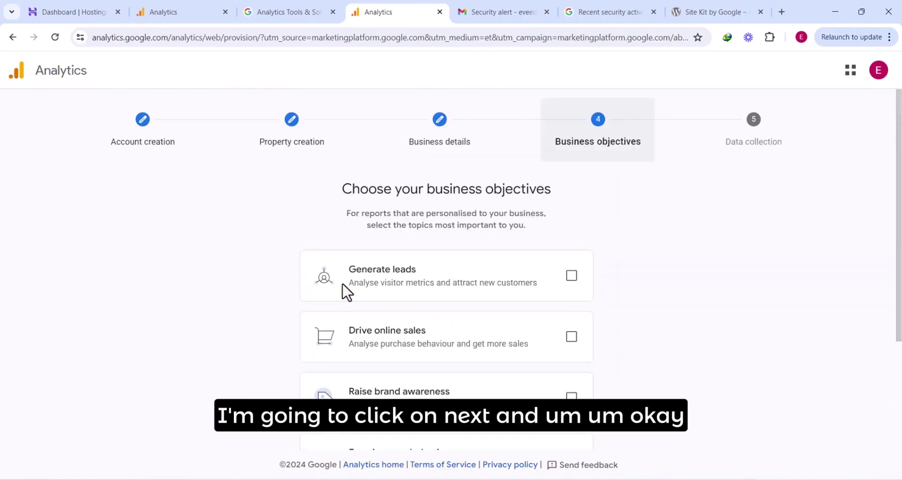
- Choose Generate leads, Drive online sales, Raise brand awareness and Examine user behaviour as business objectives, and create the account
{"action": "scroll", "coordinate": [597, 301], "scroll_direction": "down", "scroll_amount": 3}
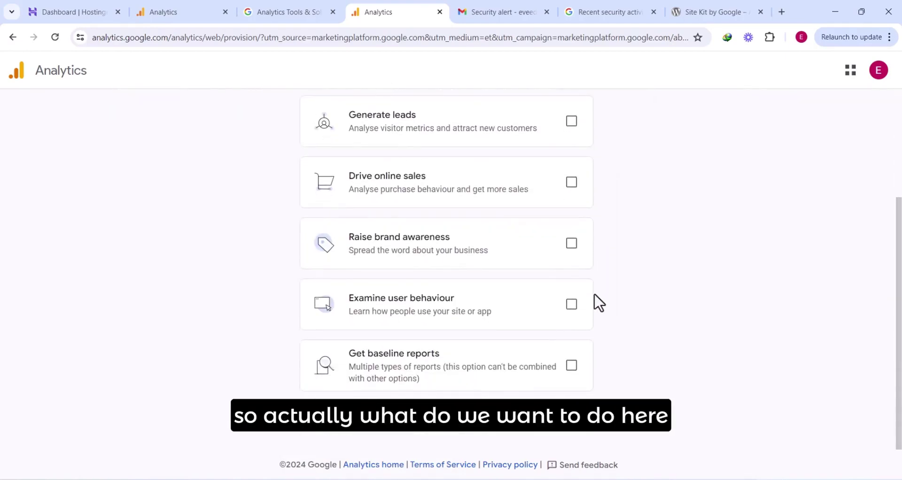
{"action": "scroll", "coordinate": [599, 303], "scroll_direction": "up", "scroll_amount": 5}
{"action": "scroll", "coordinate": [598, 302], "scroll_direction": "down", "scroll_amount": 2}
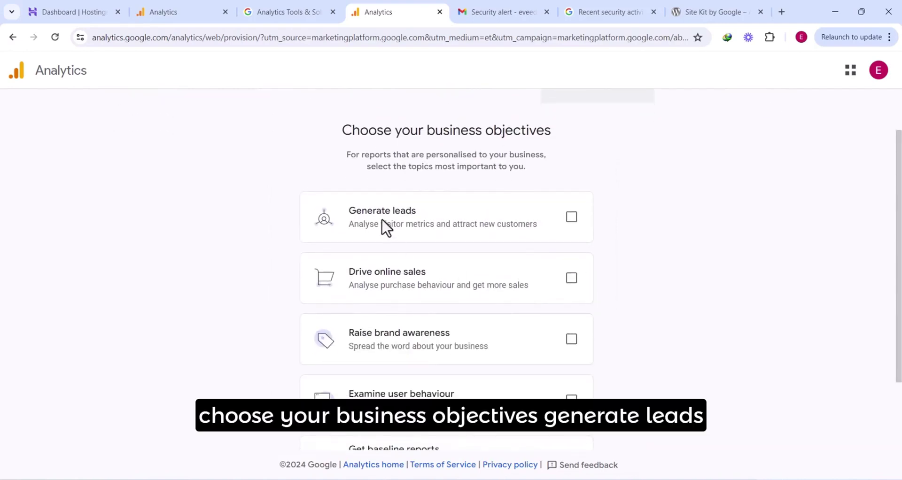
{"action": "left_click", "coordinate": [571, 222]}
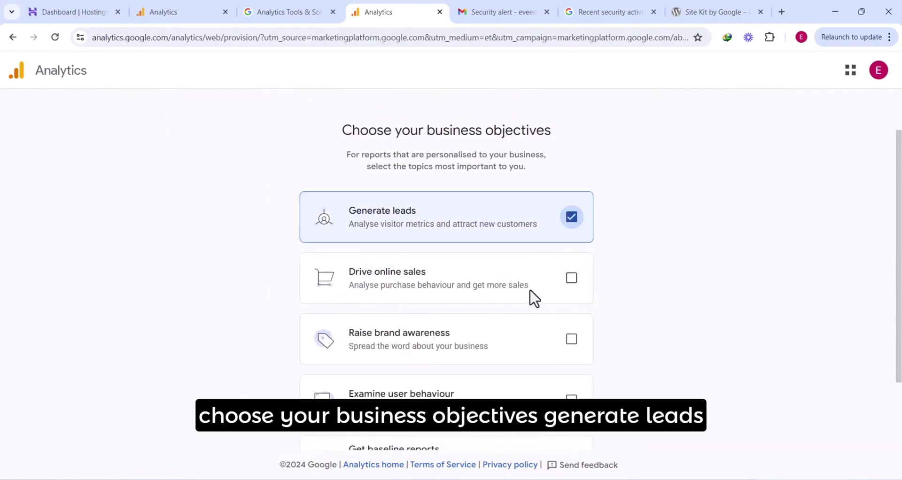
{"action": "left_click", "coordinate": [572, 279]}
{"action": "scroll", "coordinate": [652, 299], "scroll_direction": "down", "scroll_amount": 2}
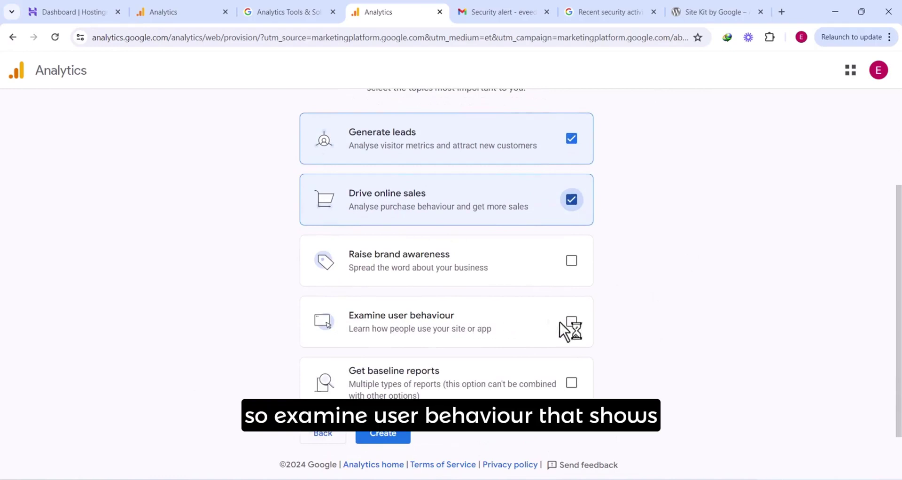
{"action": "left_click", "coordinate": [692, 102]}
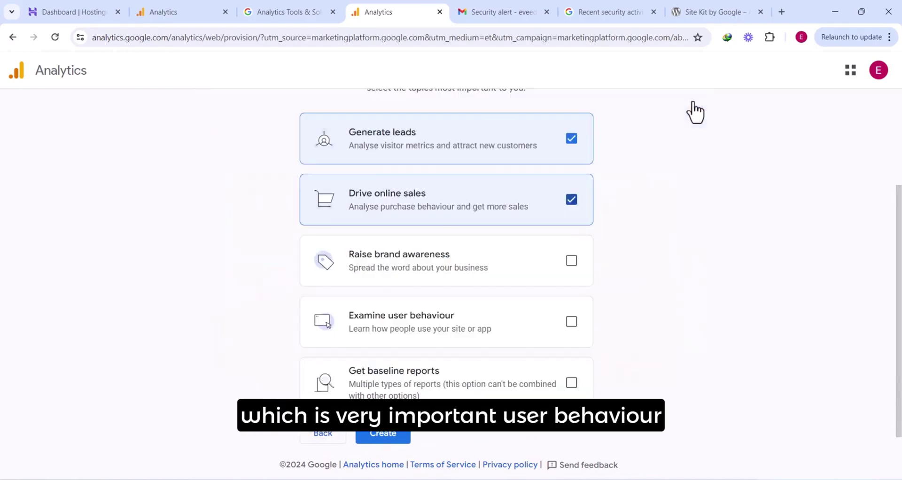
{"action": "left_click", "coordinate": [571, 319]}
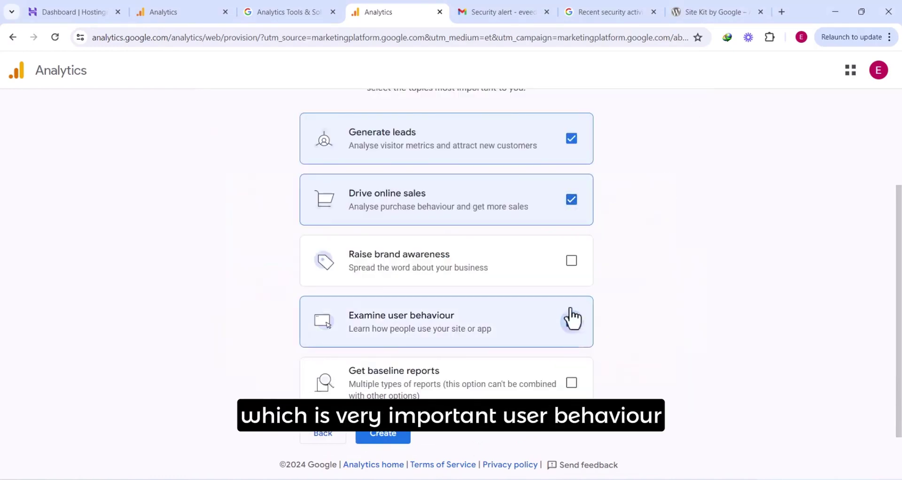
{"action": "left_click", "coordinate": [571, 261]}
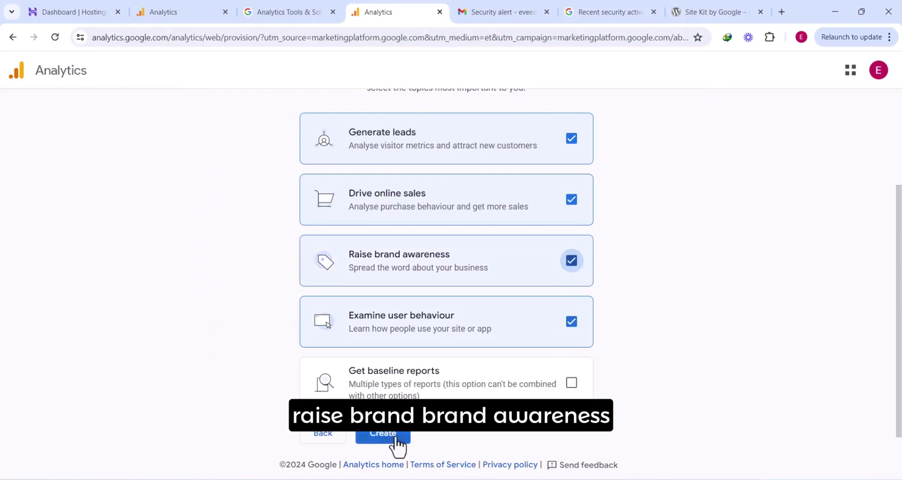
{"action": "scroll", "coordinate": [397, 444], "scroll_direction": "down", "scroll_amount": 1}
{"action": "left_click", "coordinate": [385, 426]}
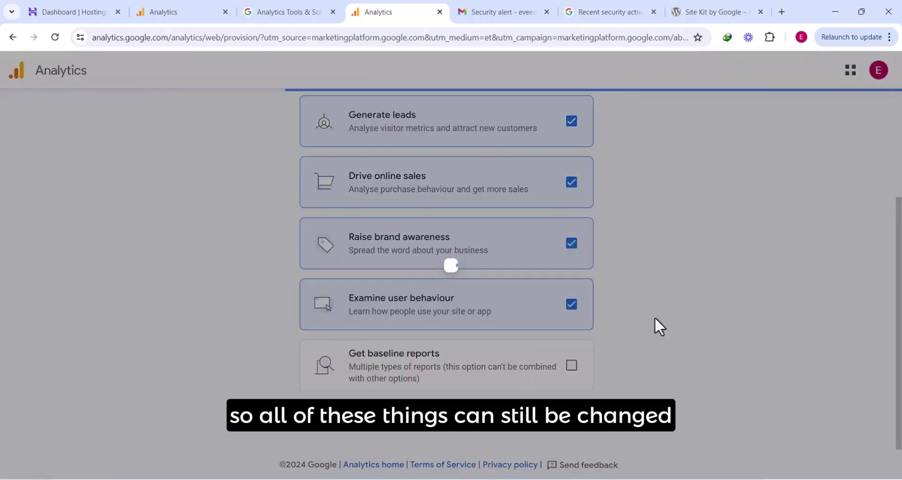
- Accept the GDPR Data Processing Terms and the Measurement Controller data protection terms, and agree to the Analytics Terms of Service
{"action": "scroll", "coordinate": [379, 323], "scroll_direction": "down", "scroll_amount": 3}
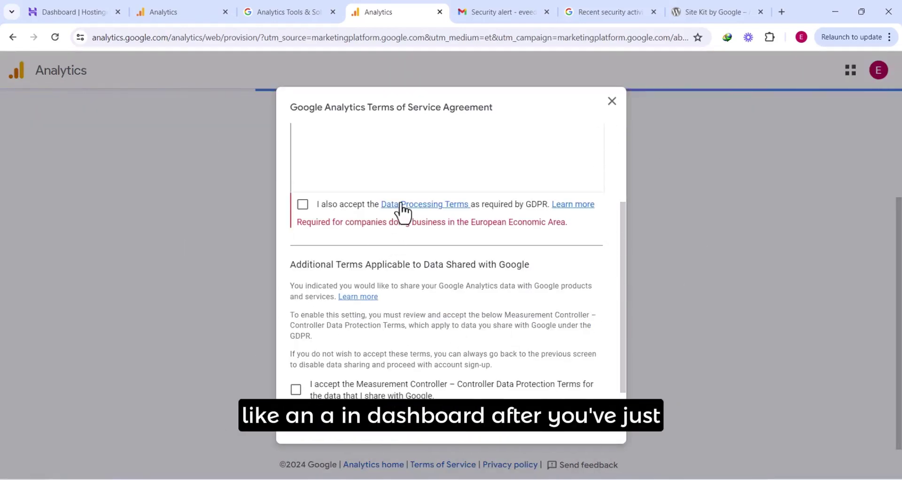
{"action": "scroll", "coordinate": [402, 211], "scroll_direction": "down", "scroll_amount": 2}
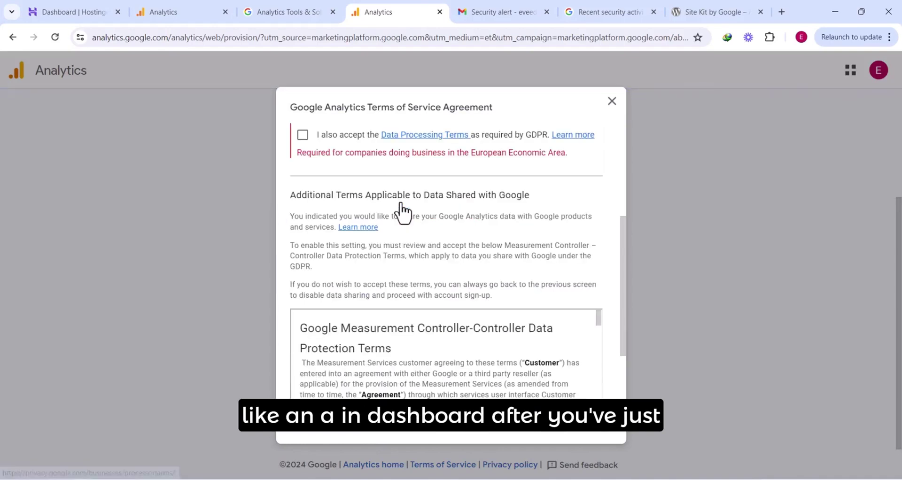
{"action": "scroll", "coordinate": [402, 210], "scroll_direction": "up", "scroll_amount": 4}
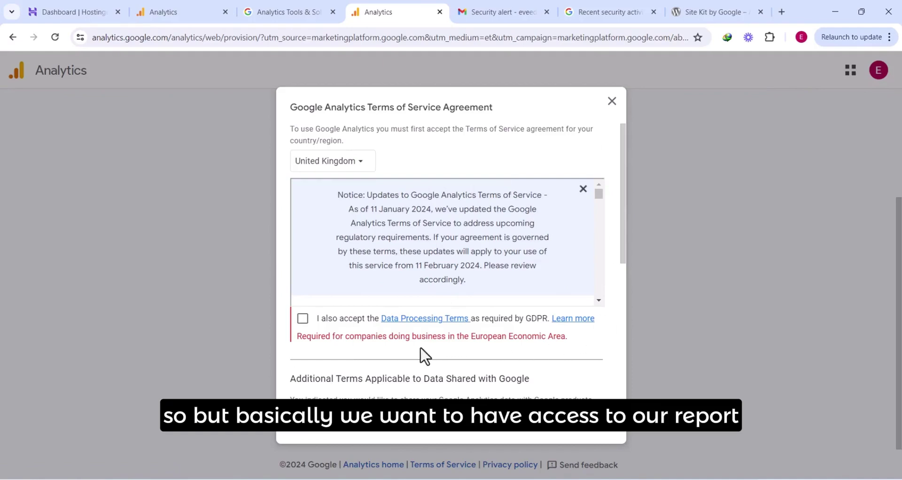
{"action": "left_click", "coordinate": [302, 320]}
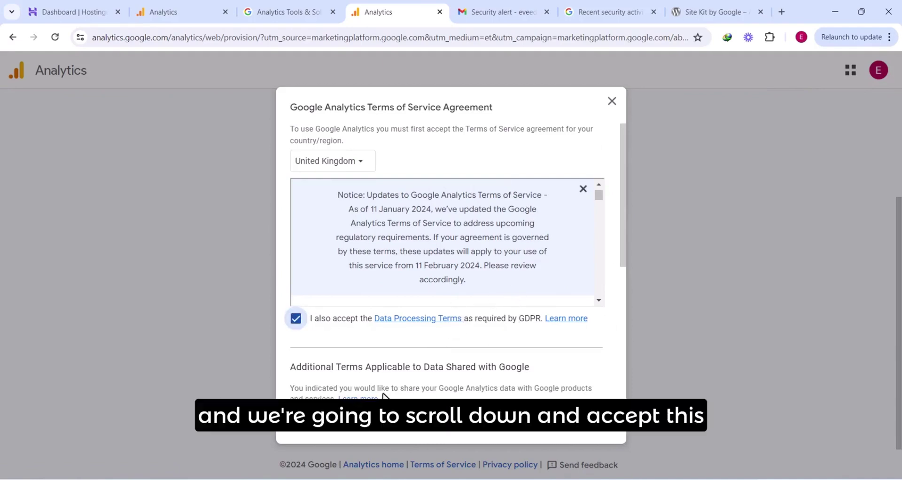
{"action": "scroll", "coordinate": [383, 376], "scroll_direction": "down", "scroll_amount": 4}
{"action": "scroll", "coordinate": [382, 366], "scroll_direction": "down", "scroll_amount": 5}
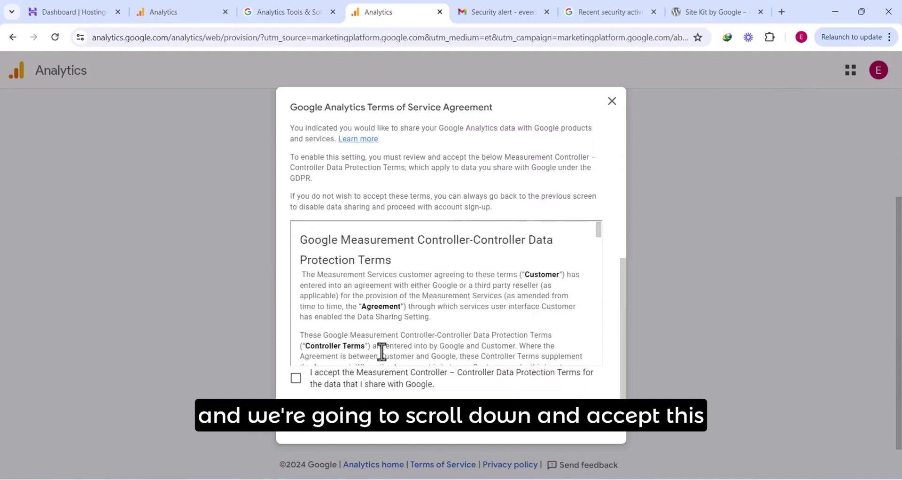
{"action": "left_click", "coordinate": [296, 380]}
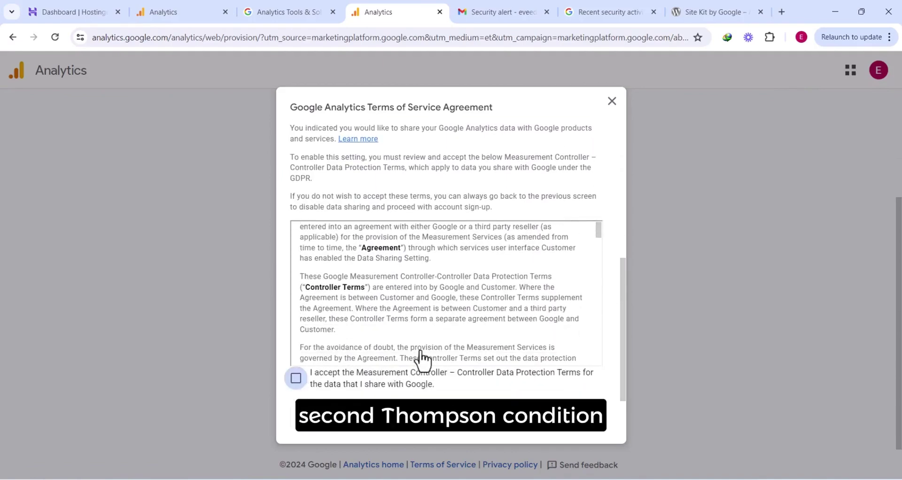
{"action": "left_click", "coordinate": [323, 430]}
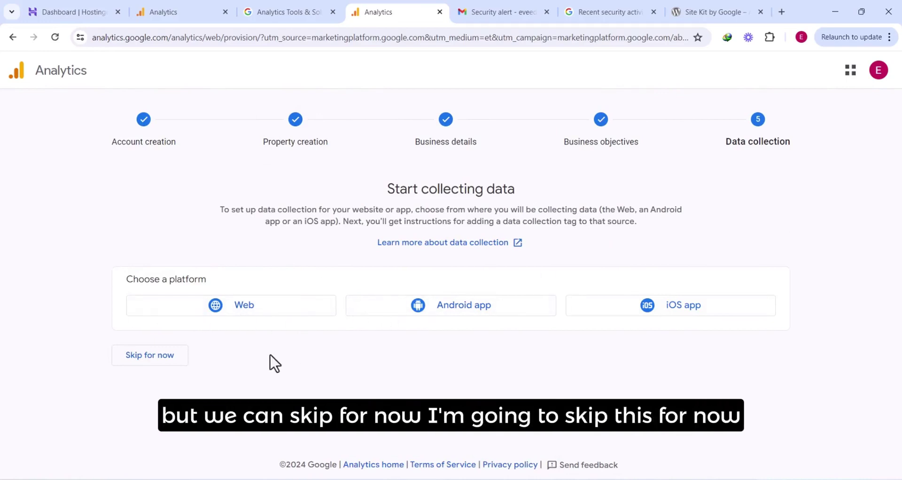
- Skip the data collection setup for now and continue to the Analytics Home page
{"action": "left_click", "coordinate": [140, 358]}
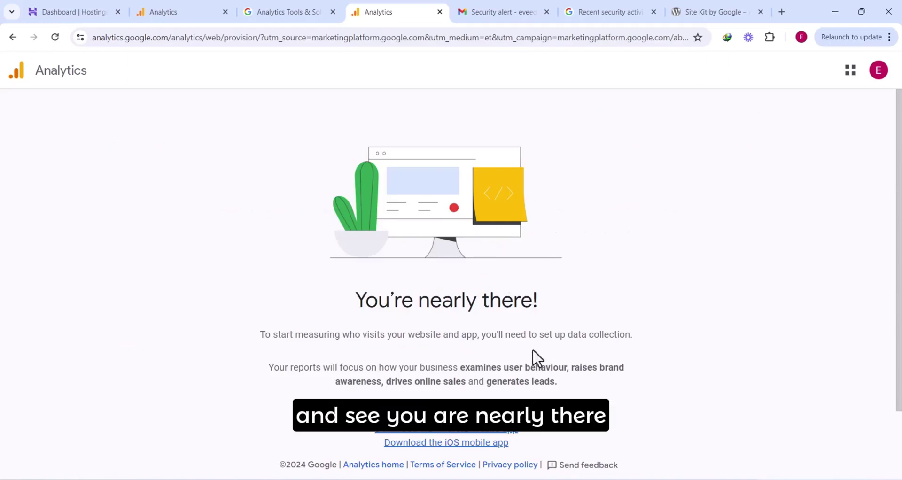
{"action": "scroll", "coordinate": [581, 322], "scroll_direction": "down", "scroll_amount": 1}
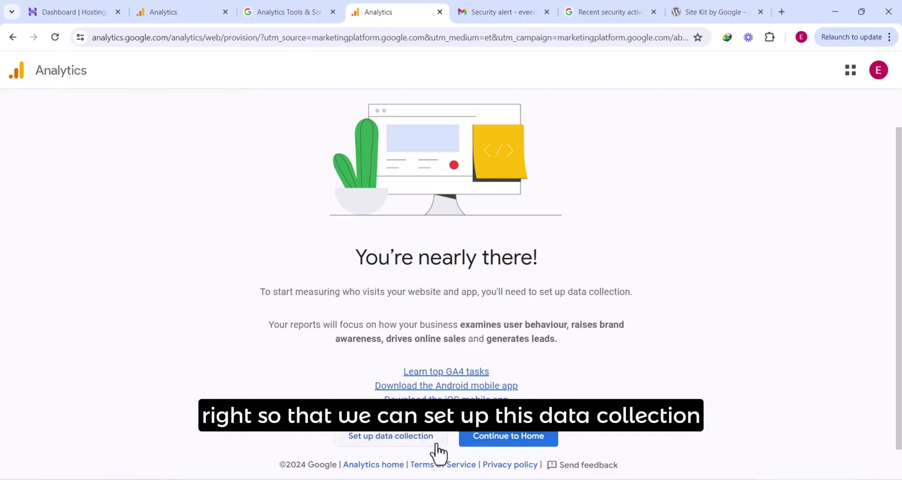
{"action": "left_click", "coordinate": [517, 438]}
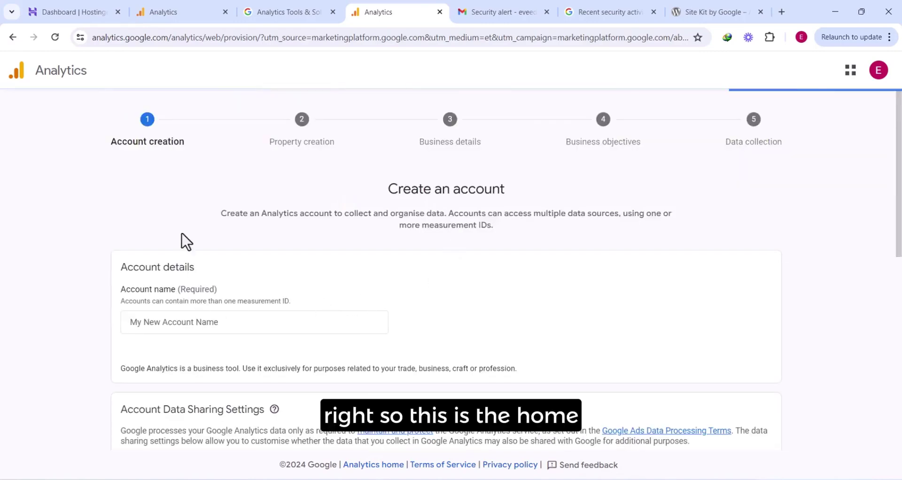
{"action": "scroll", "coordinate": [429, 244], "scroll_direction": "down", "scroll_amount": 1}
{"action": "scroll", "coordinate": [458, 236], "scroll_direction": "down", "scroll_amount": 2}
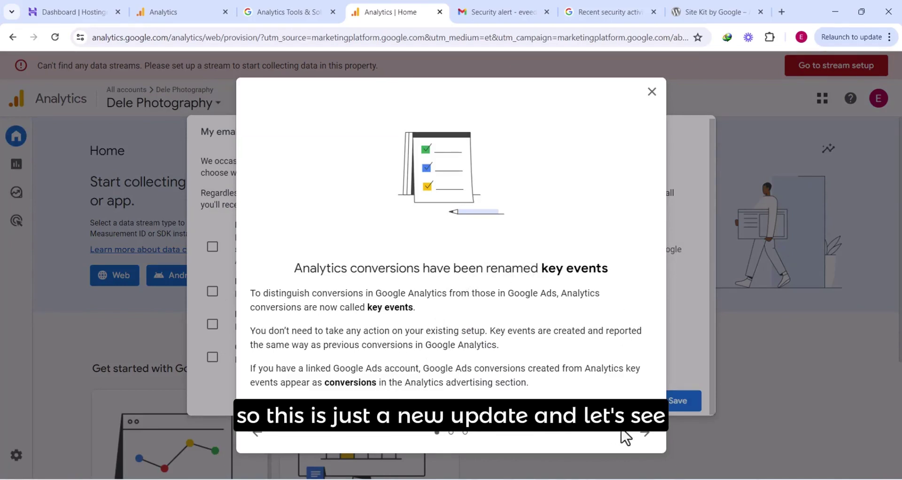
- Page through the notice about conversions being renamed key events up to its summary of updates, and acknowledge it
{"action": "left_click", "coordinate": [645, 433]}
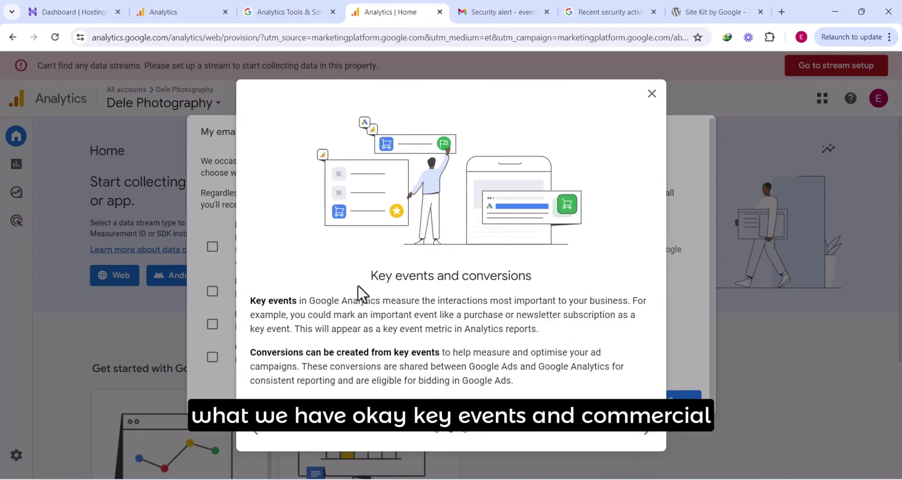
{"action": "left_click", "coordinate": [645, 432]}
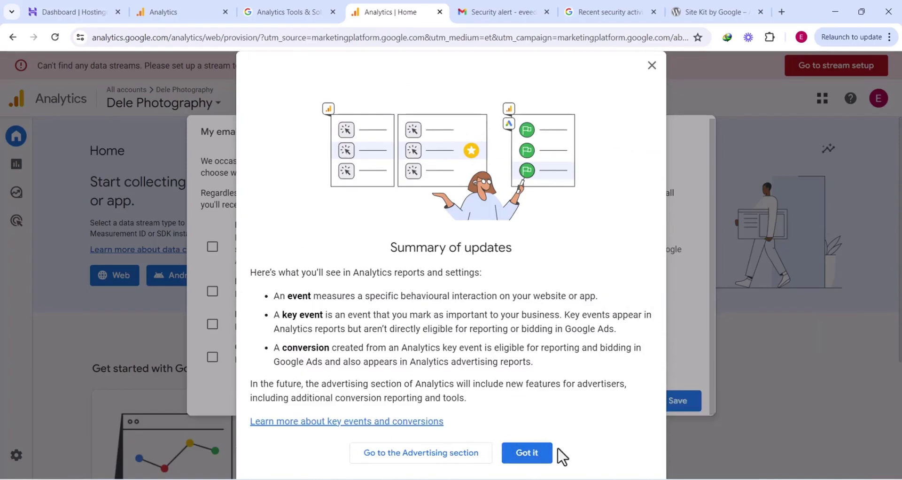
{"action": "right_click", "coordinate": [418, 455]}
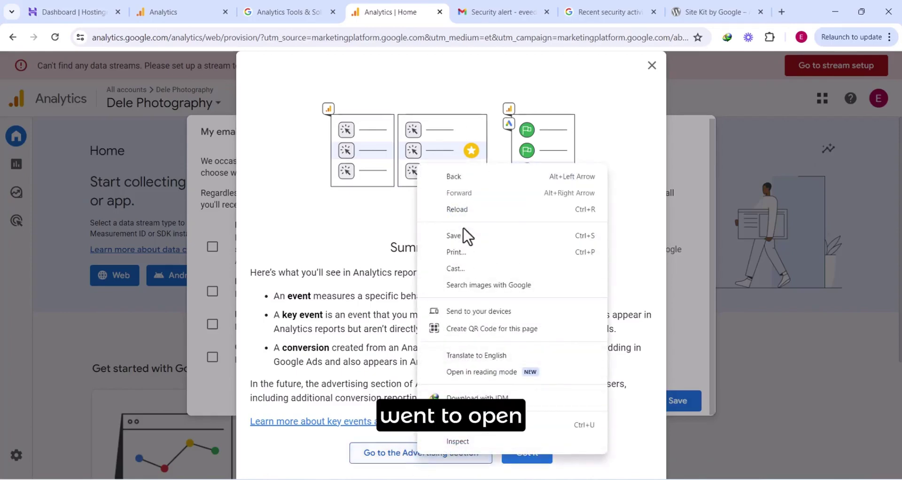
{"action": "left_click", "coordinate": [338, 343]}
{"action": "left_click", "coordinate": [520, 456]}
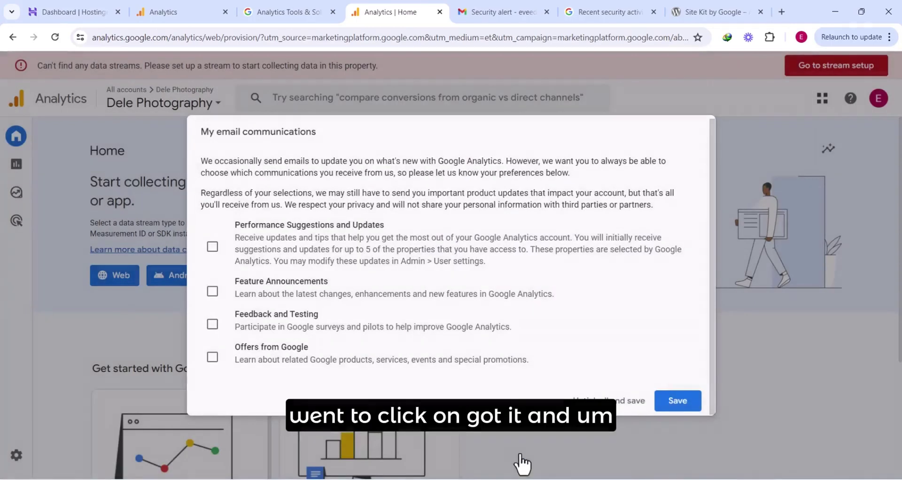
- Opt in to Performance Suggestions and Updates, Feature Announcements, Feedback and Testing, and Offers from Google emails, and save the preferences
{"action": "left_click", "coordinate": [212, 247]}
{"action": "left_click", "coordinate": [213, 292]}
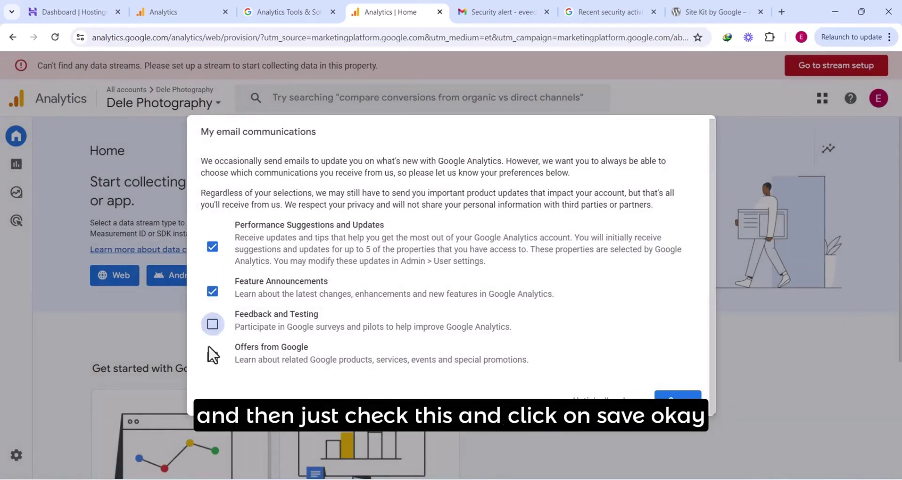
{"action": "left_click", "coordinate": [212, 325]}
{"action": "left_click", "coordinate": [212, 358]}
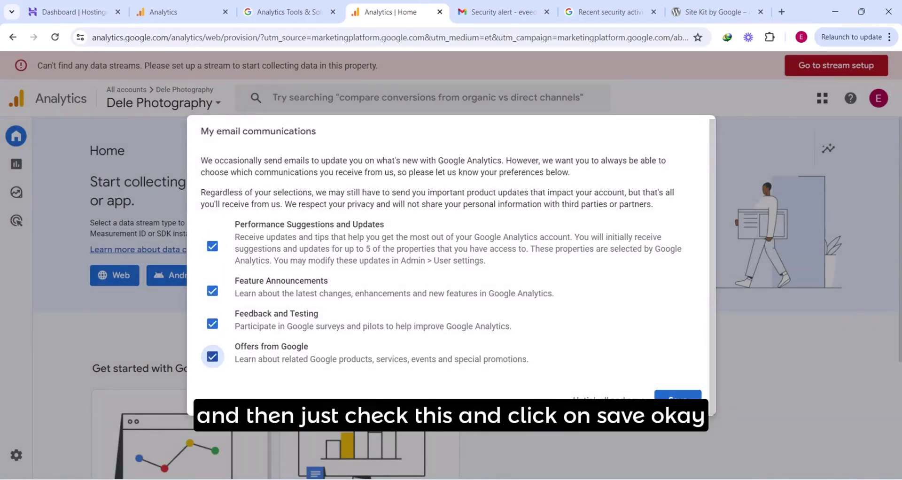
{"action": "left_click", "coordinate": [678, 396]}
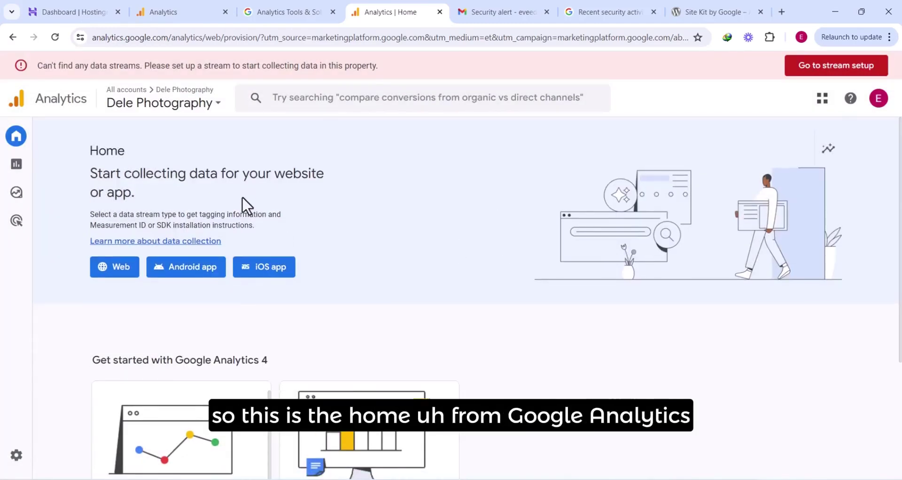
- Start a web data stream from the Analytics Home page with the website URL delephotography.co.um and the stream name Dele Photography
{"action": "scroll", "coordinate": [242, 196], "scroll_direction": "down", "scroll_amount": 4}
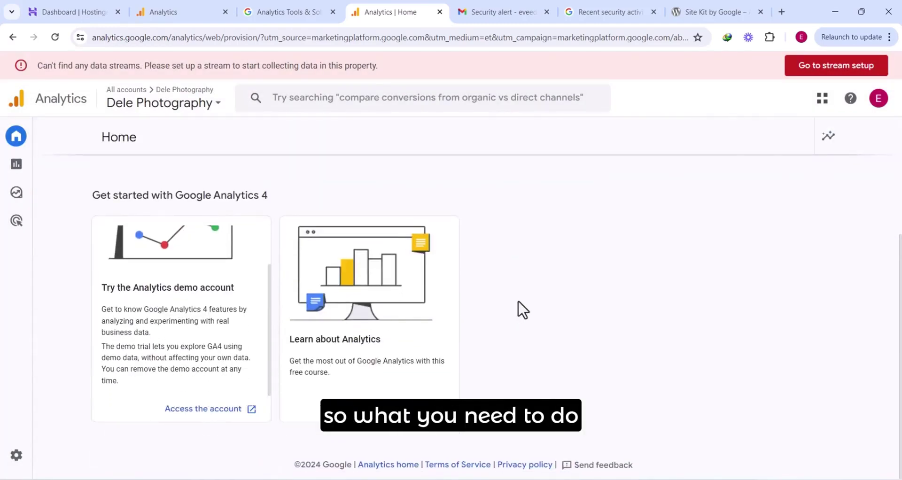
{"action": "scroll", "coordinate": [522, 305], "scroll_direction": "up", "scroll_amount": 4}
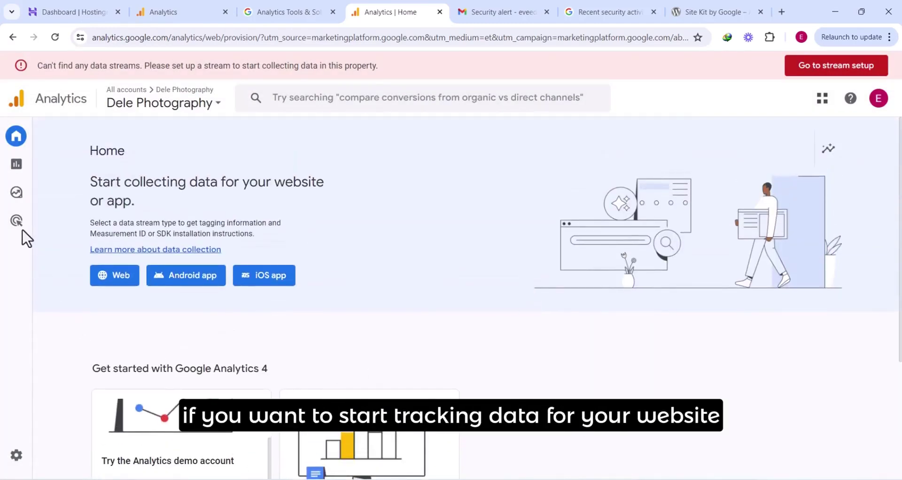
{"action": "mouse_move", "coordinate": [15, 169]}
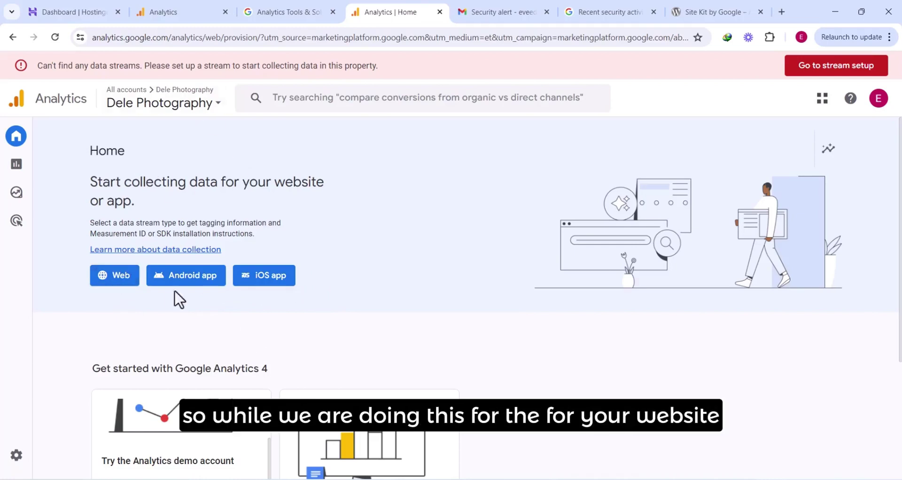
{"action": "left_click", "coordinate": [111, 277]}
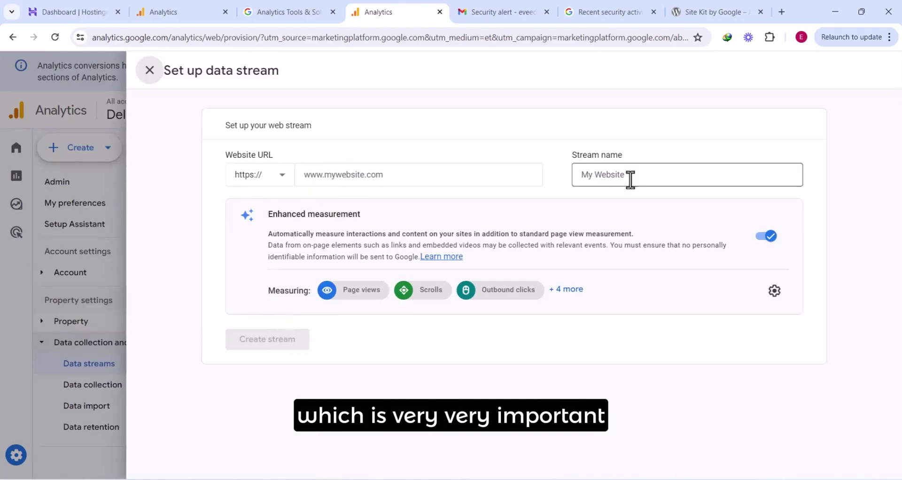
{"action": "left_click", "coordinate": [405, 171]}
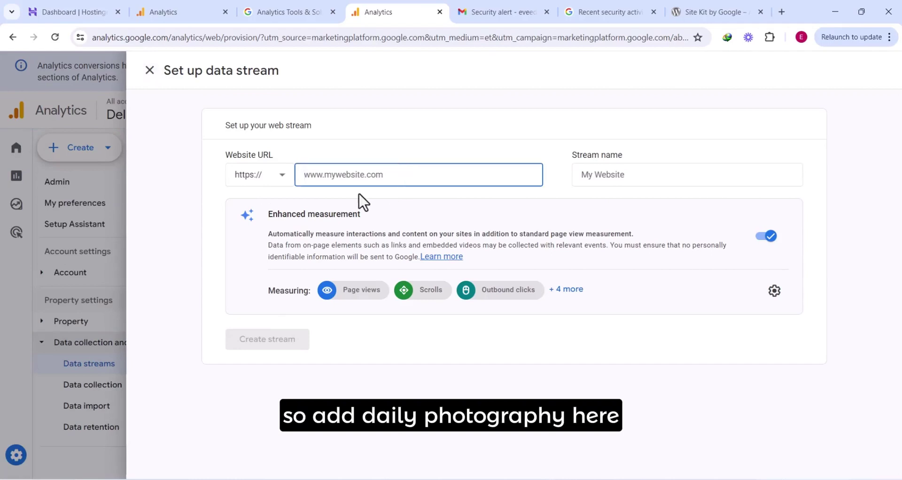
{"action": "type", "text": "de"}
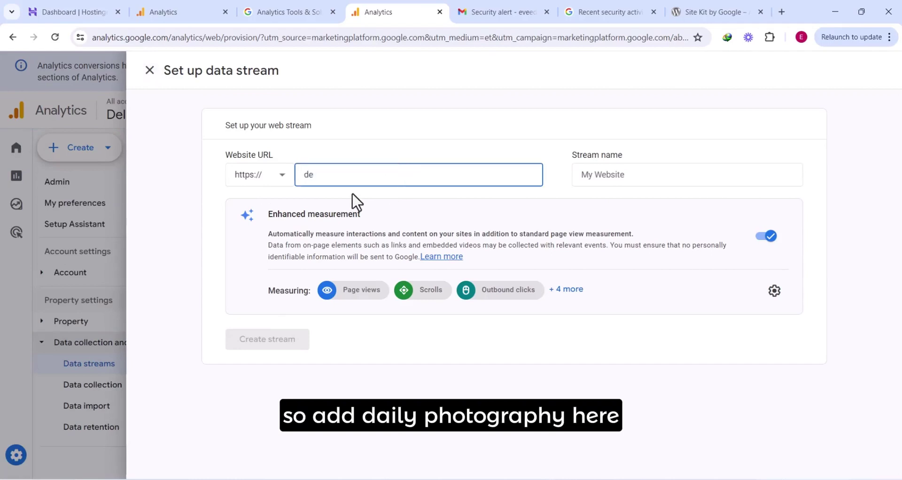
{"action": "type", "text": "lephotography.co.um"}
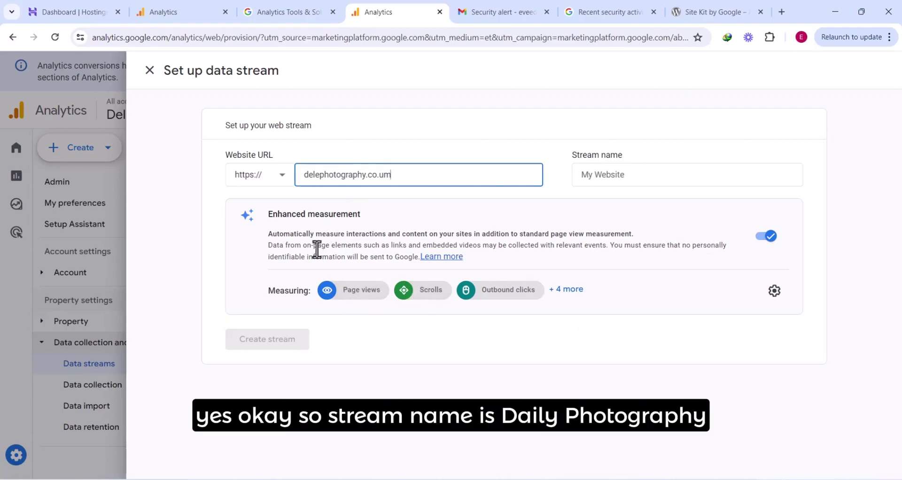
{"action": "left_click", "coordinate": [624, 172]}
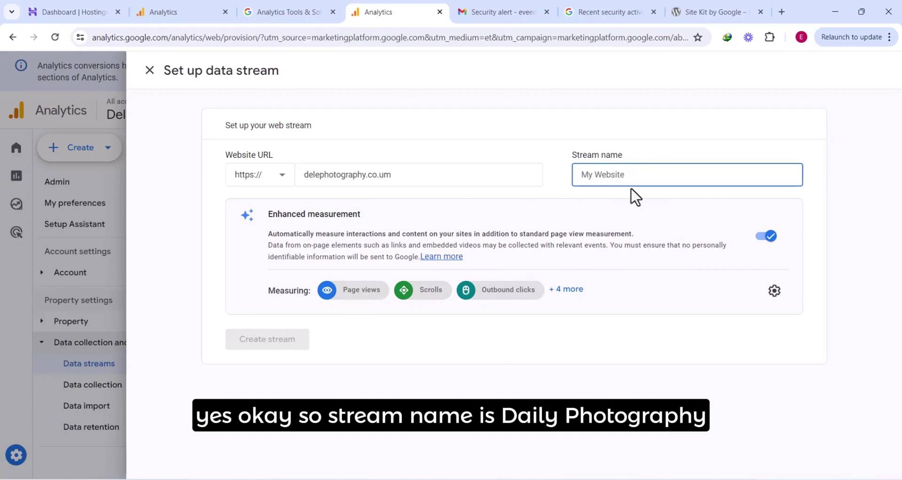
{"action": "type", "text": "Dele Photography"}
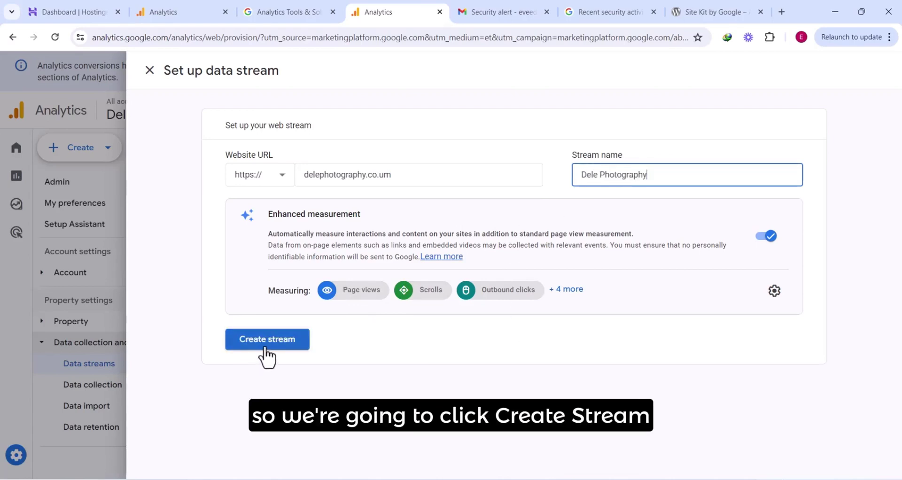
{"action": "left_click", "coordinate": [281, 182]}
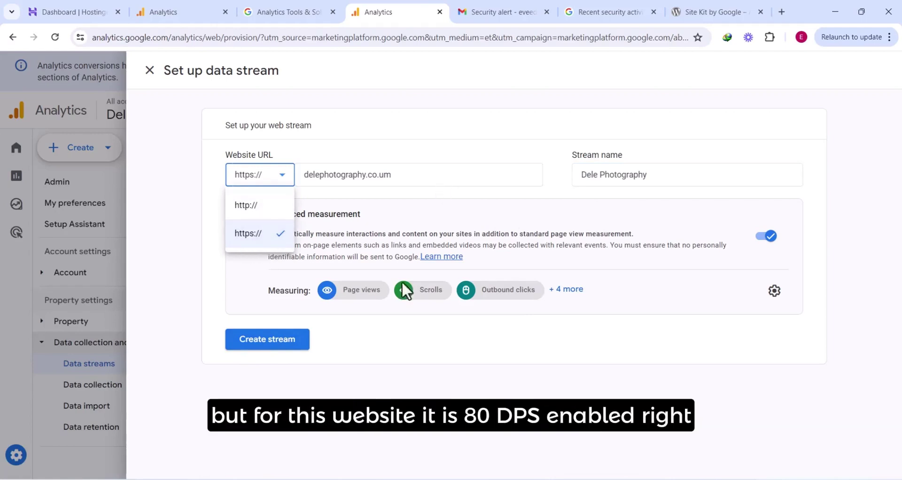
{"action": "left_click", "coordinate": [255, 240]}
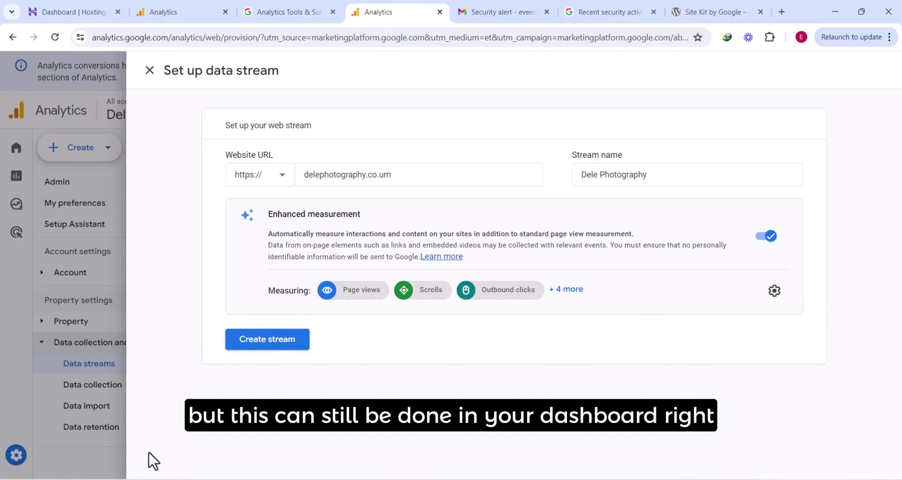
{"action": "left_click", "coordinate": [271, 349]}
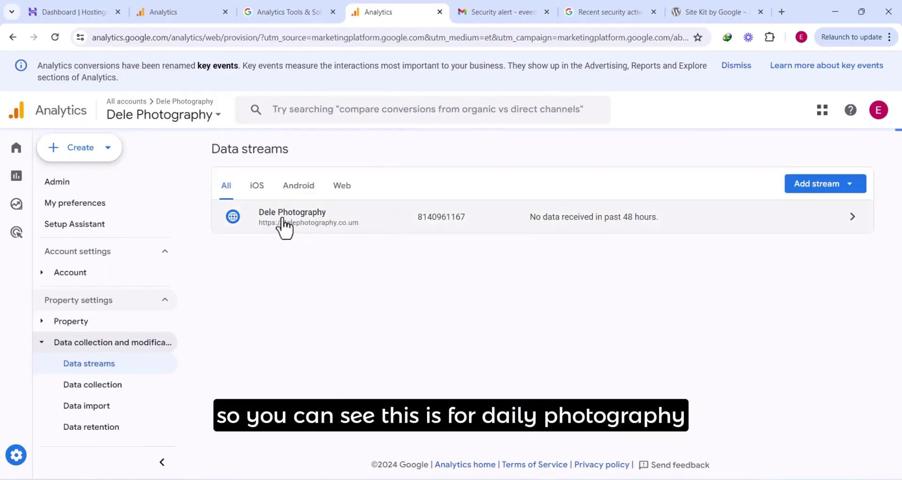
- Open the Dele Photography stream's Google tag installation instructions and read through the manual installation method
{"action": "left_click", "coordinate": [271, 227]}
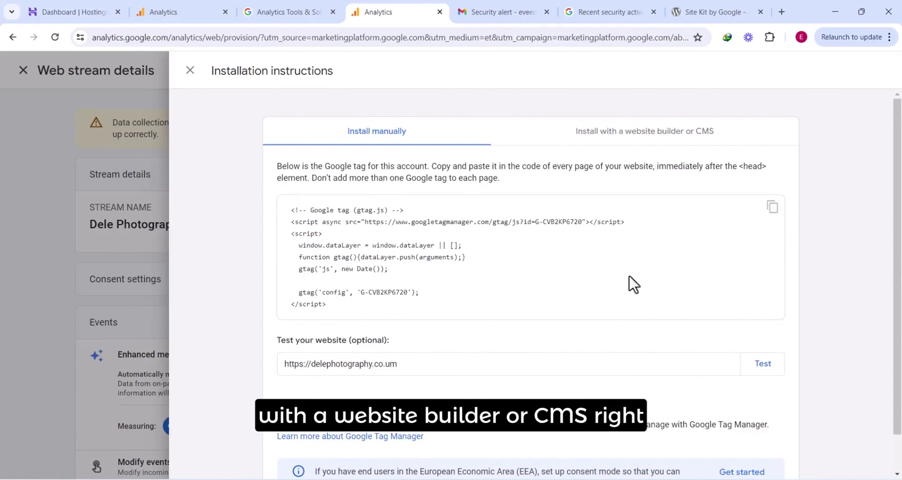
{"action": "scroll", "coordinate": [515, 350], "scroll_direction": "down", "scroll_amount": 1}
{"action": "scroll", "coordinate": [516, 353], "scroll_direction": "down", "scroll_amount": 1}
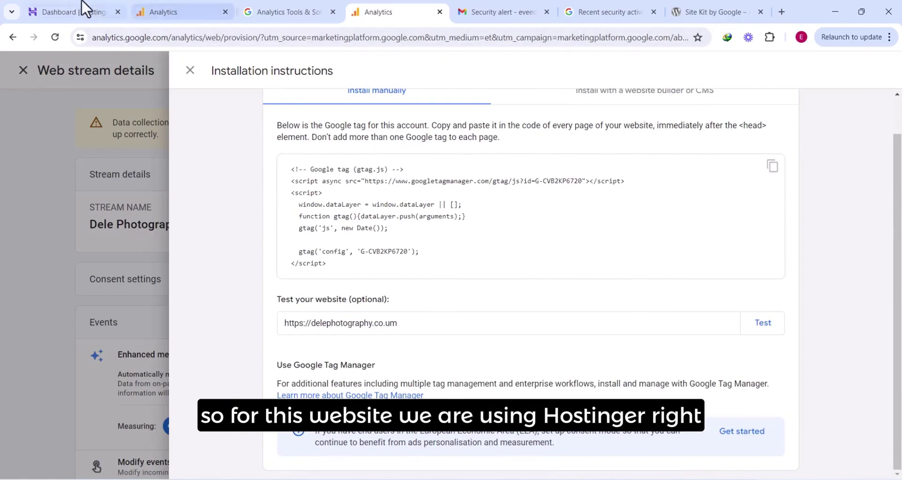
- Switch to the Hostinger dashboard and look over the hosting overview for delephotography.co.uk
{"action": "left_click", "coordinate": [66, 10]}
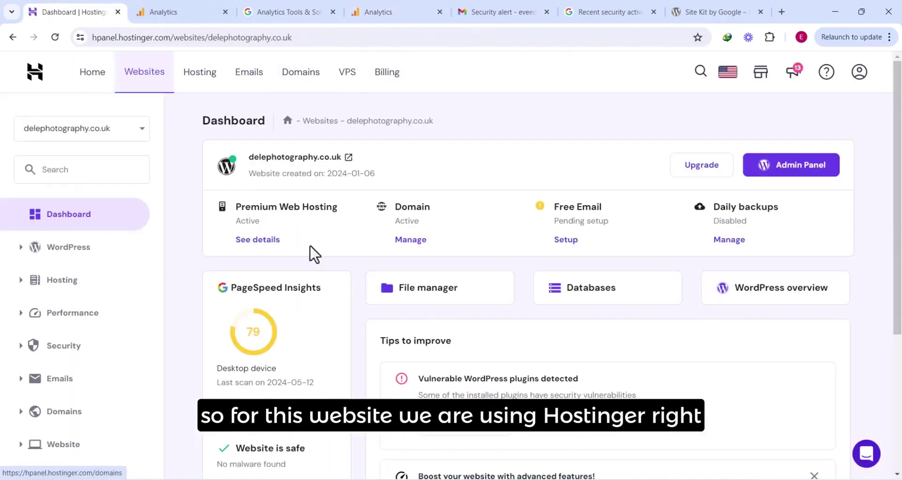
{"action": "scroll", "coordinate": [536, 352], "scroll_direction": "down", "scroll_amount": 2}
{"action": "scroll", "coordinate": [536, 350], "scroll_direction": "up", "scroll_amount": 2}
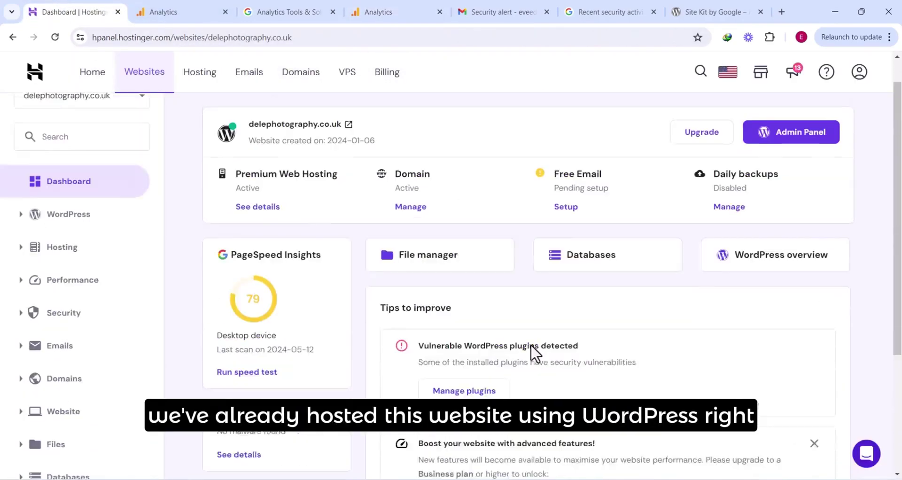
- Return to Google Analytics and compare installing the Google tag manually with installing it through a website builder or CMS
{"action": "left_click", "coordinate": [372, 9]}
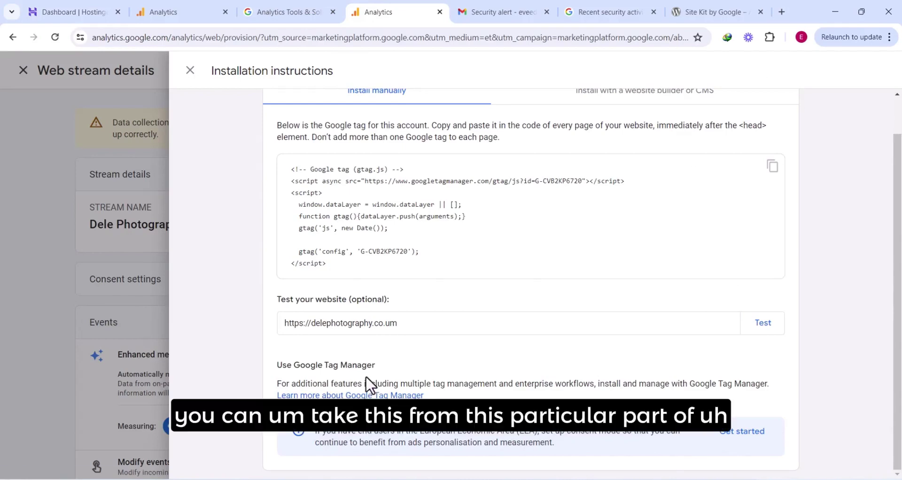
{"action": "scroll", "coordinate": [411, 299], "scroll_direction": "up", "scroll_amount": 1}
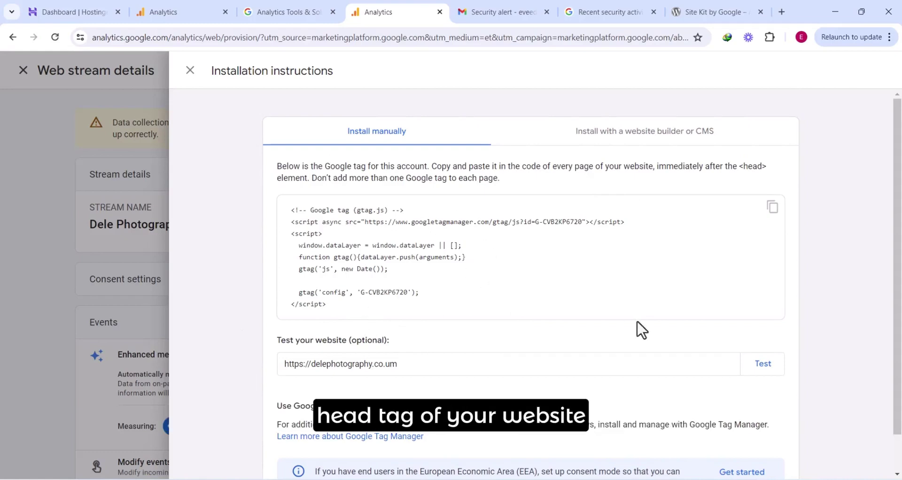
{"action": "left_click", "coordinate": [627, 136]}
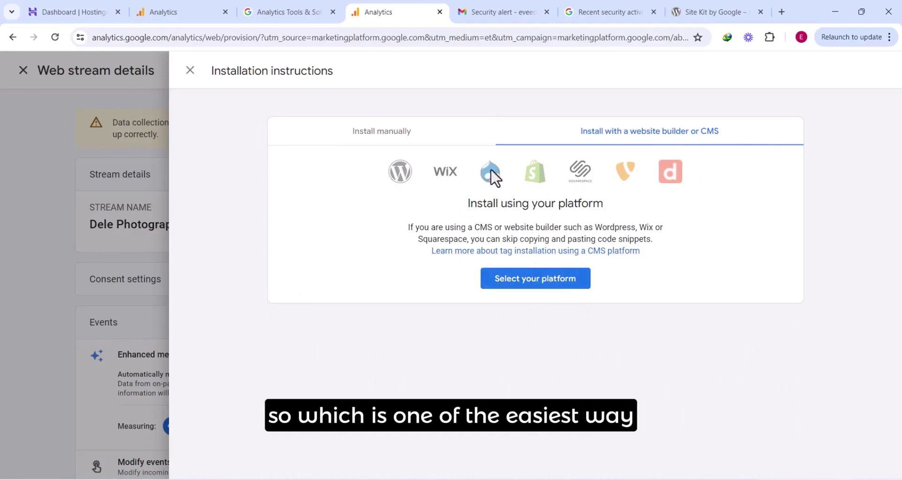
{"action": "left_click", "coordinate": [405, 141]}
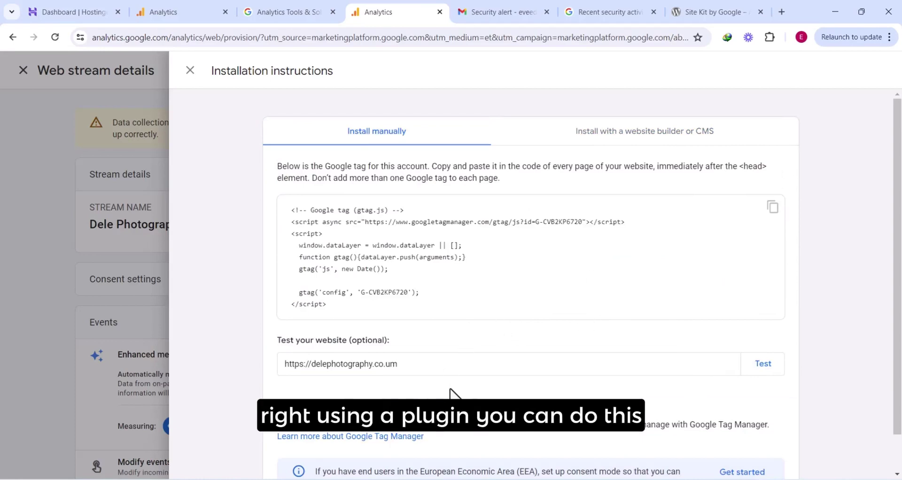
{"action": "scroll", "coordinate": [450, 392], "scroll_direction": "down", "scroll_amount": 1}
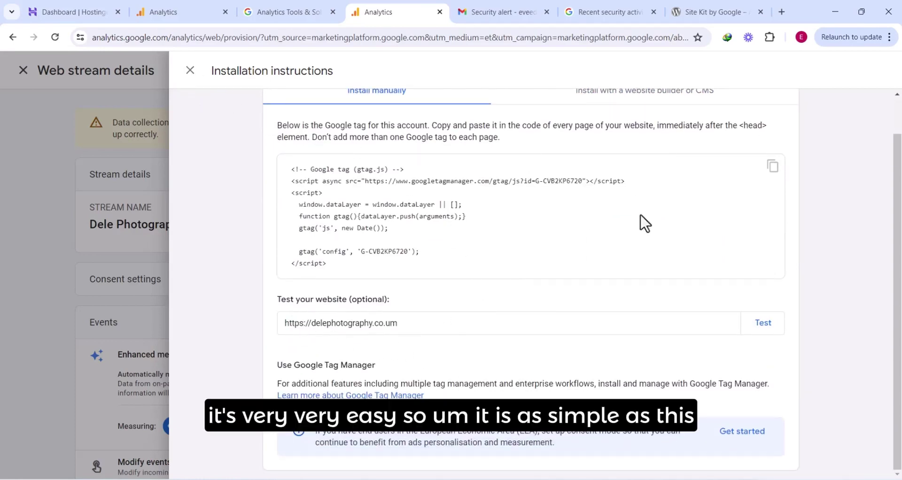
{"action": "scroll", "coordinate": [630, 247], "scroll_direction": "up", "scroll_amount": 1}
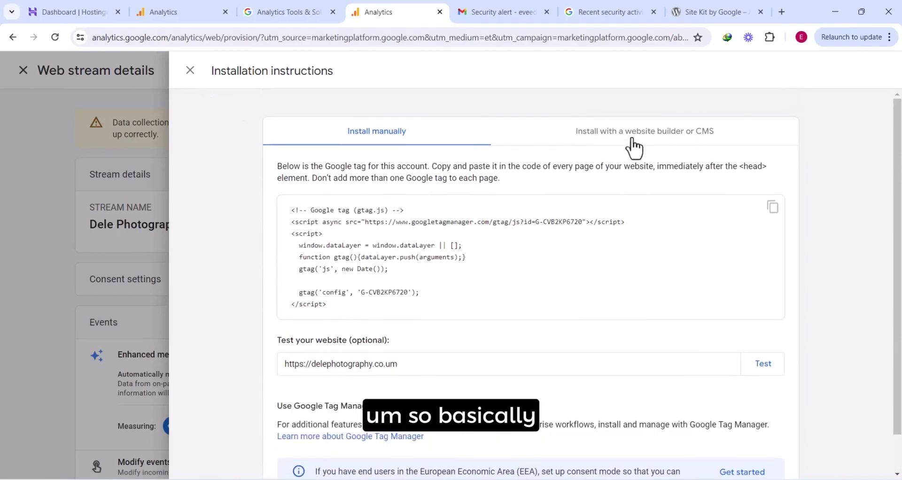
- Close the installation instructions, correct the stream's website URL to delephotography.co.uk, and update the stream
{"action": "left_click", "coordinate": [189, 71]}
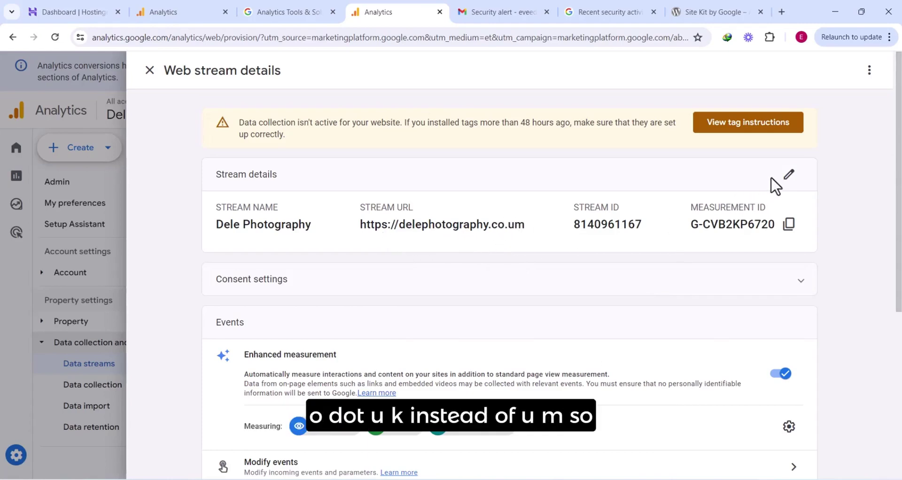
{"action": "left_click", "coordinate": [790, 175]}
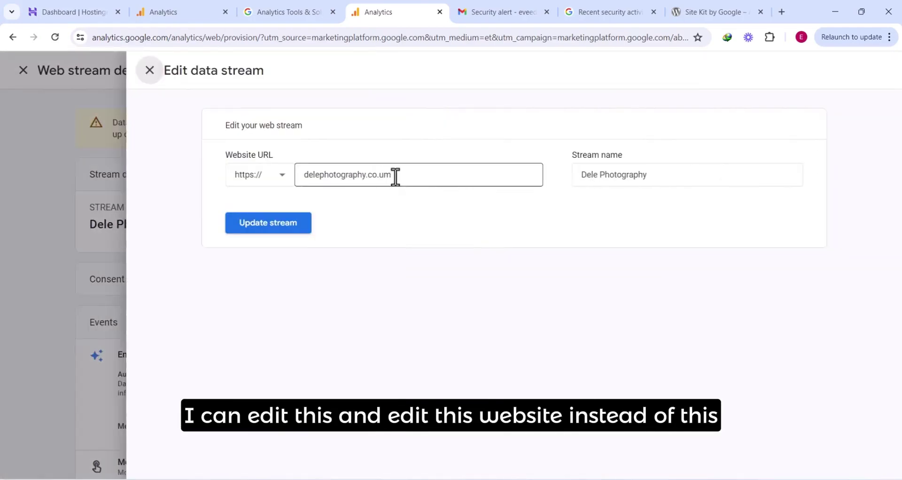
{"action": "left_click", "coordinate": [396, 177]}
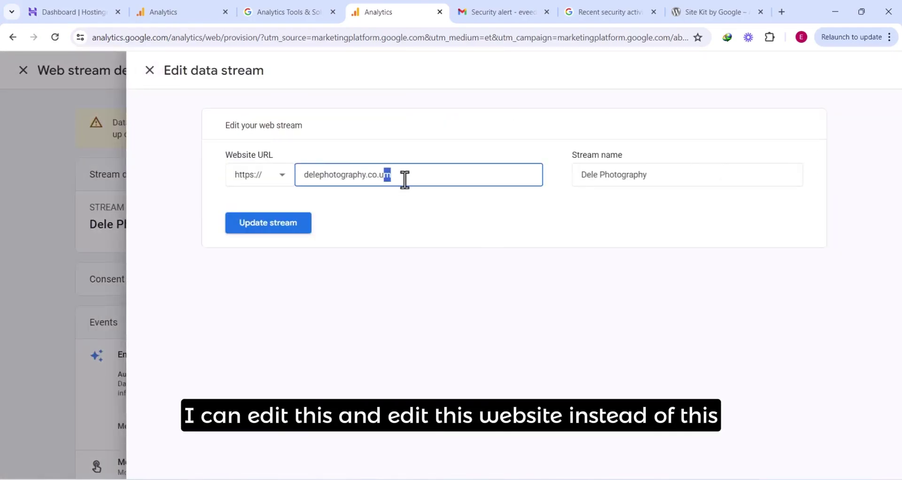
{"action": "type", "text": "k"}
{"action": "left_click", "coordinate": [277, 228]}
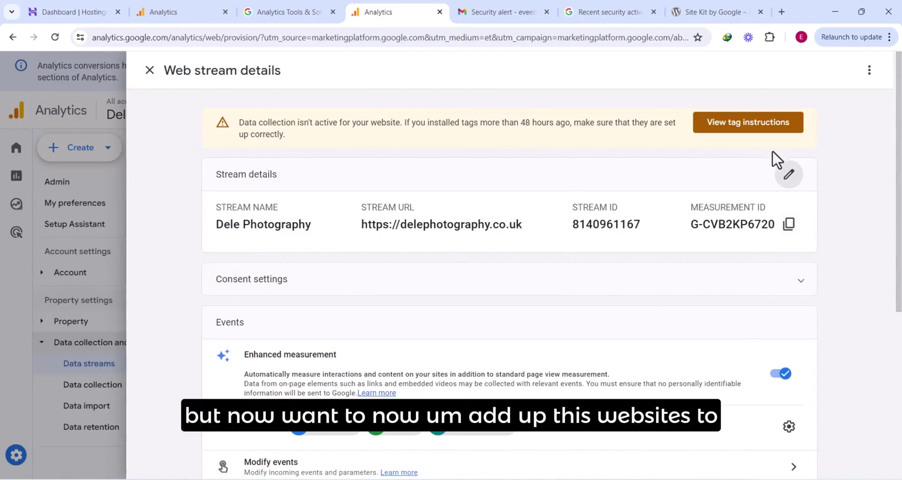
- Look over the web stream's event and Google tag settings, and reopen its tag installation instructions at the manual method
{"action": "scroll", "coordinate": [654, 288], "scroll_direction": "down", "scroll_amount": 2}
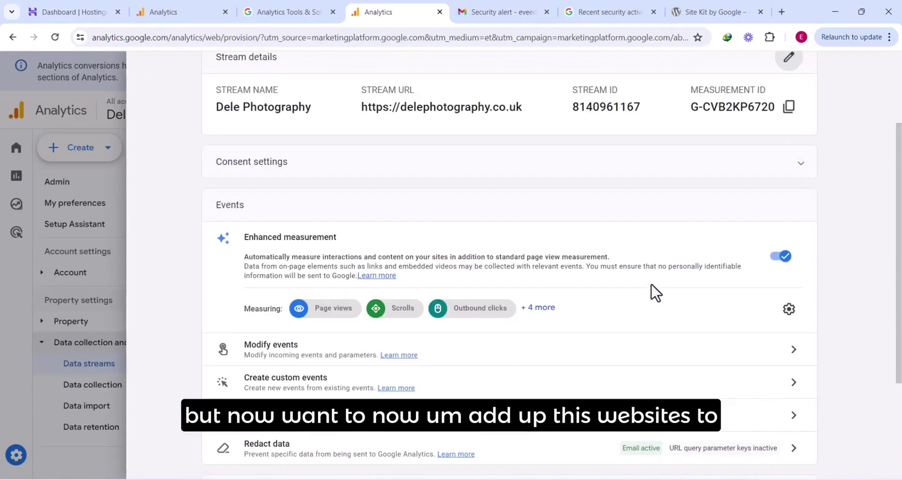
{"action": "scroll", "coordinate": [653, 287], "scroll_direction": "down", "scroll_amount": 3}
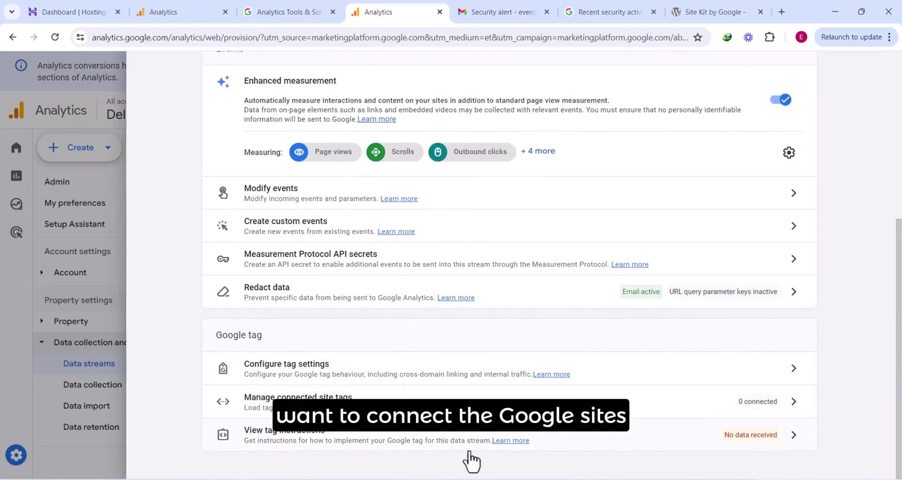
{"action": "scroll", "coordinate": [410, 311], "scroll_direction": "up", "scroll_amount": 5}
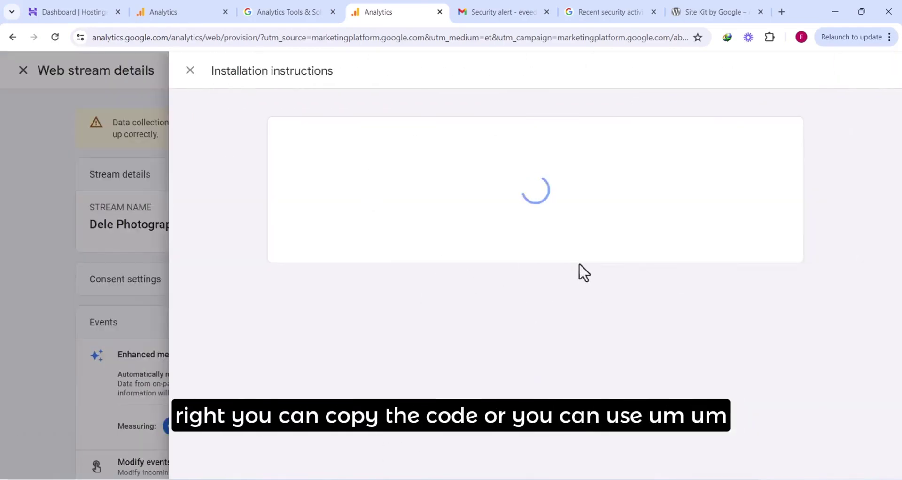
{"action": "scroll", "coordinate": [469, 373], "scroll_direction": "down", "scroll_amount": 2}
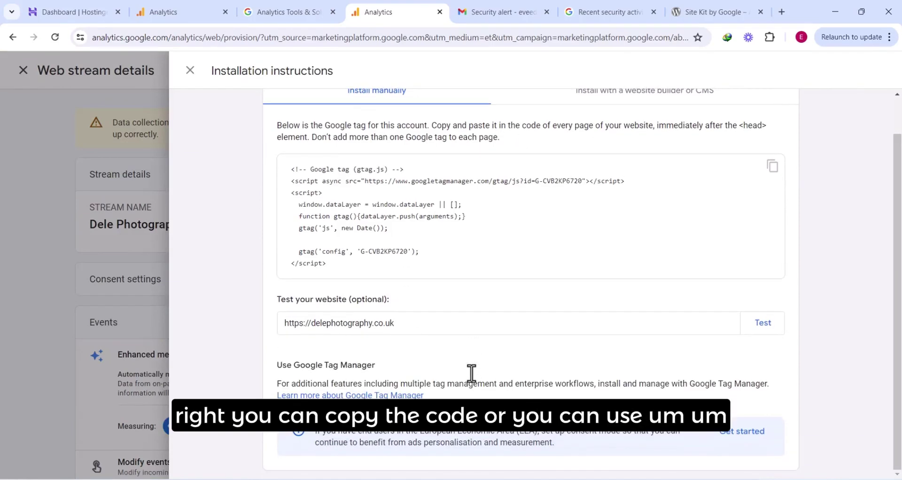
{"action": "scroll", "coordinate": [469, 376], "scroll_direction": "up", "scroll_amount": 2}
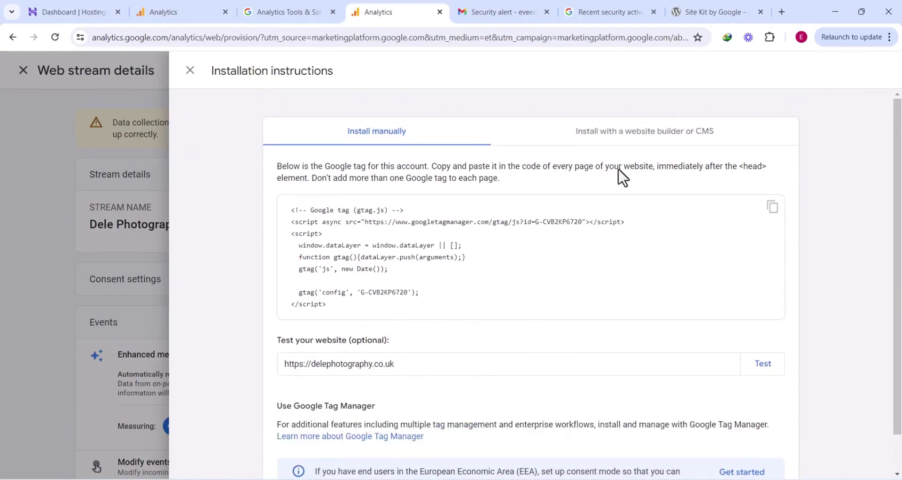
- Switch to installing with a website builder or CMS and choose the Site Kit plugin as the platform
{"action": "left_click", "coordinate": [660, 136]}
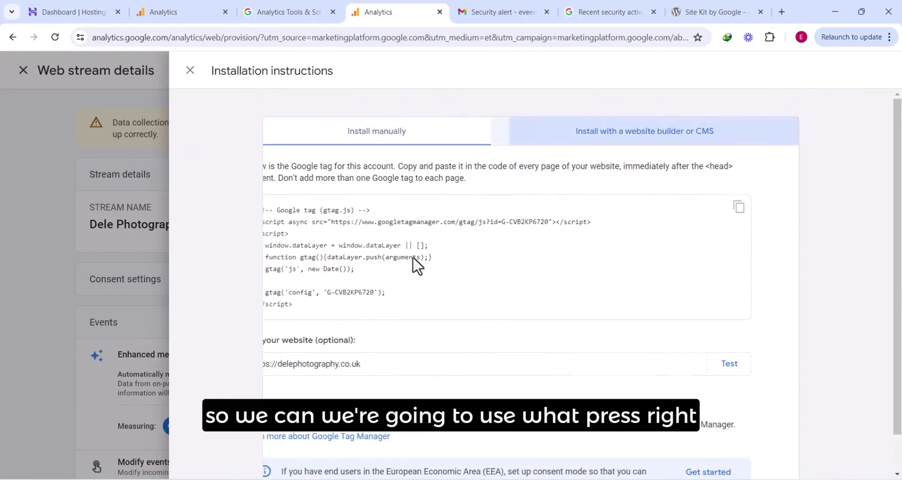
{"action": "left_click", "coordinate": [525, 282]}
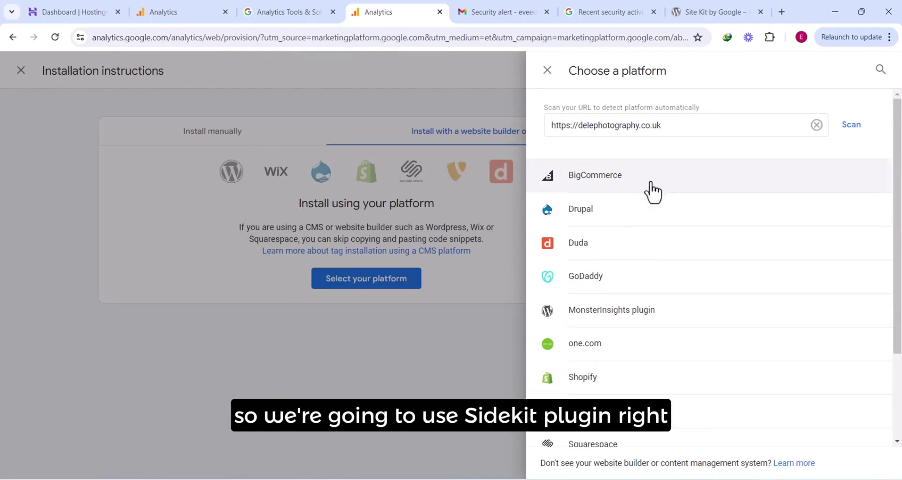
{"action": "scroll", "coordinate": [601, 383], "scroll_direction": "down", "scroll_amount": 2}
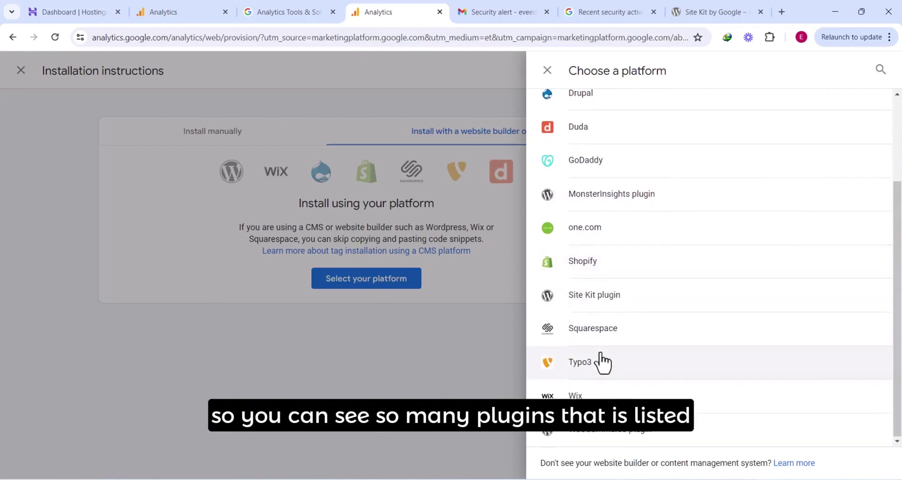
{"action": "scroll", "coordinate": [600, 362], "scroll_direction": "up", "scroll_amount": 3}
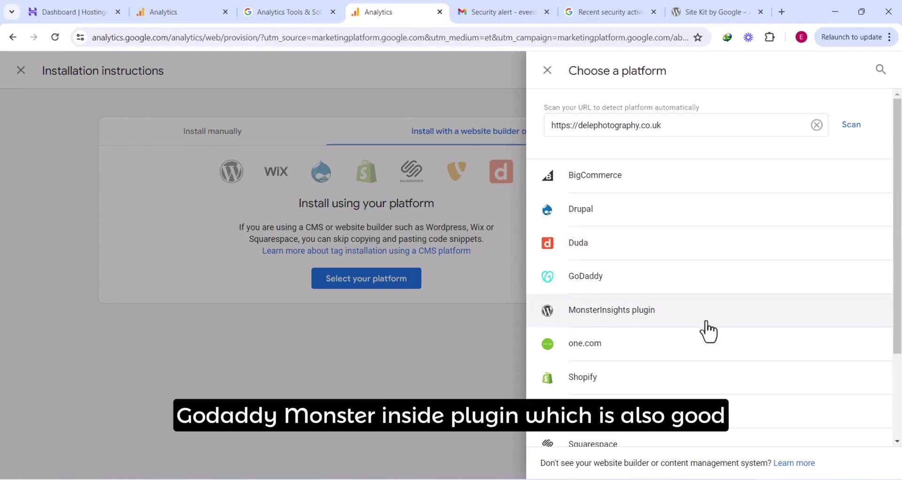
{"action": "scroll", "coordinate": [705, 330], "scroll_direction": "down", "scroll_amount": 1}
{"action": "scroll", "coordinate": [695, 333], "scroll_direction": "down", "scroll_amount": 2}
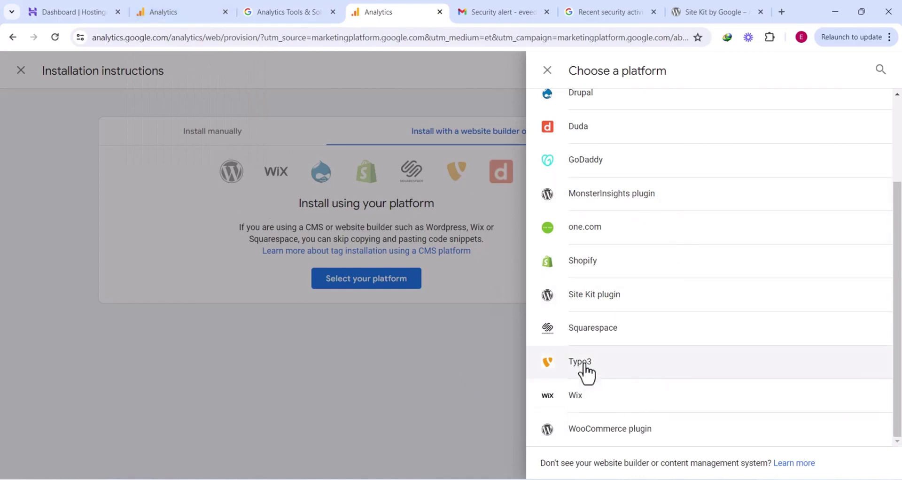
{"action": "left_click", "coordinate": [590, 305]}
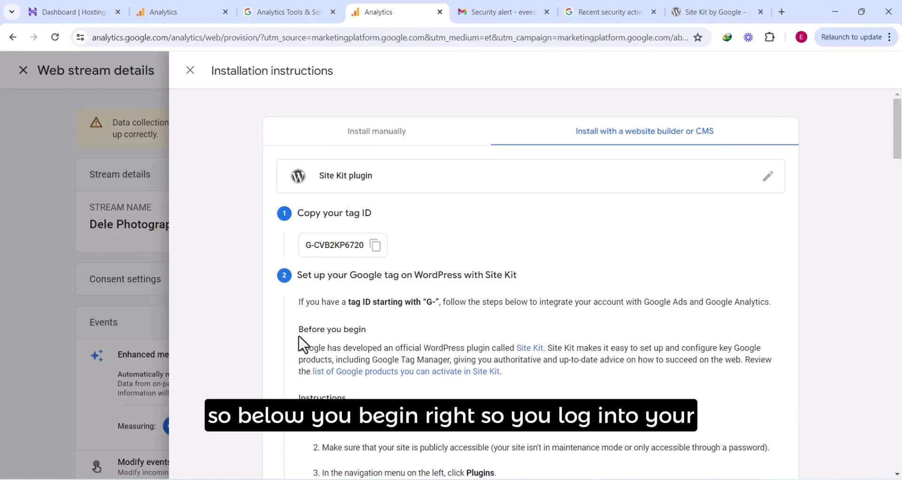
- Read through the Site Kit plugin setup instructions, from installing the plugin to configuring Analytics and testing the website
{"action": "scroll", "coordinate": [480, 390], "scroll_direction": "down", "scroll_amount": 6}
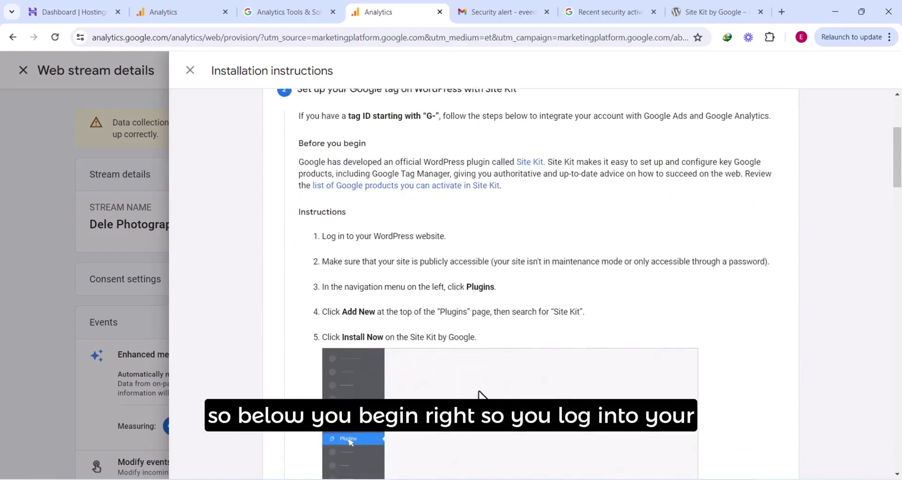
{"action": "scroll", "coordinate": [479, 390], "scroll_direction": "down", "scroll_amount": 1}
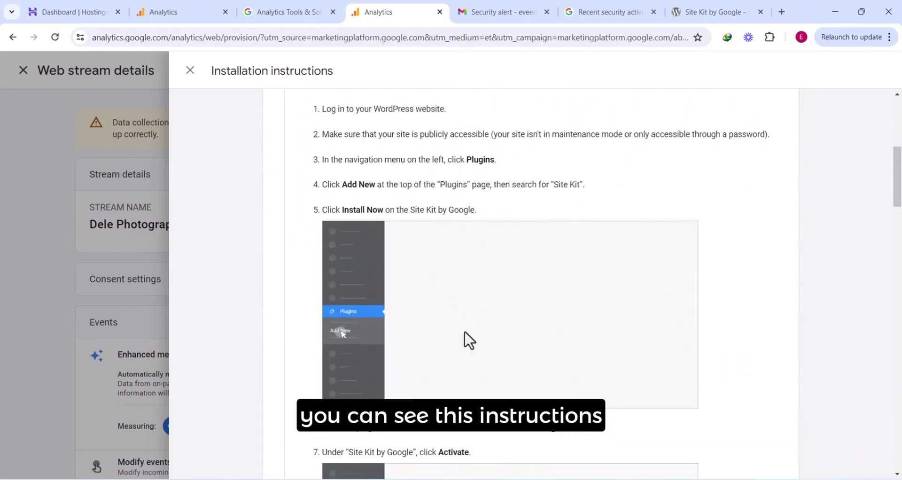
{"action": "scroll", "coordinate": [469, 358], "scroll_direction": "down", "scroll_amount": 1}
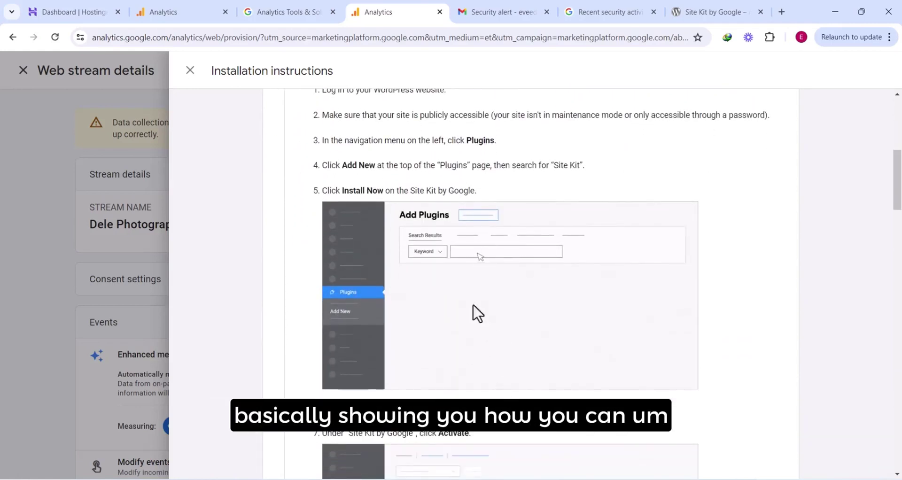
{"action": "scroll", "coordinate": [397, 383], "scroll_direction": "down", "scroll_amount": 3}
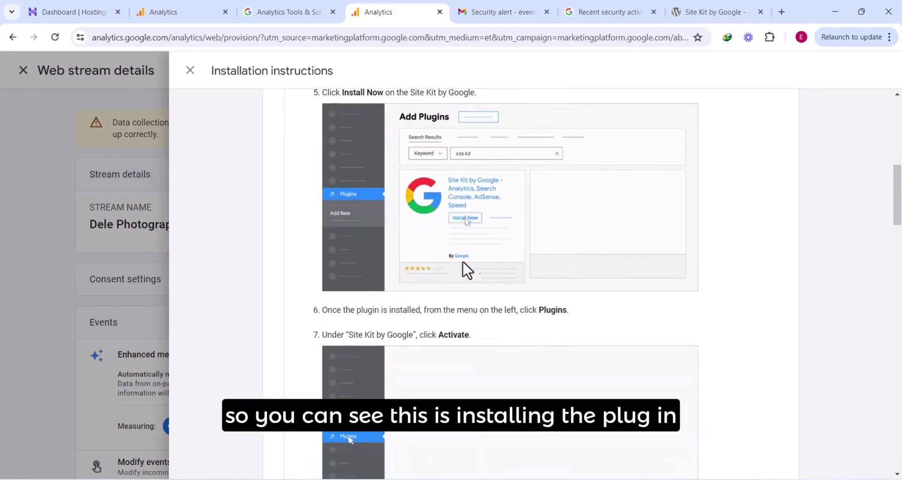
{"action": "scroll", "coordinate": [386, 339], "scroll_direction": "down", "scroll_amount": 4}
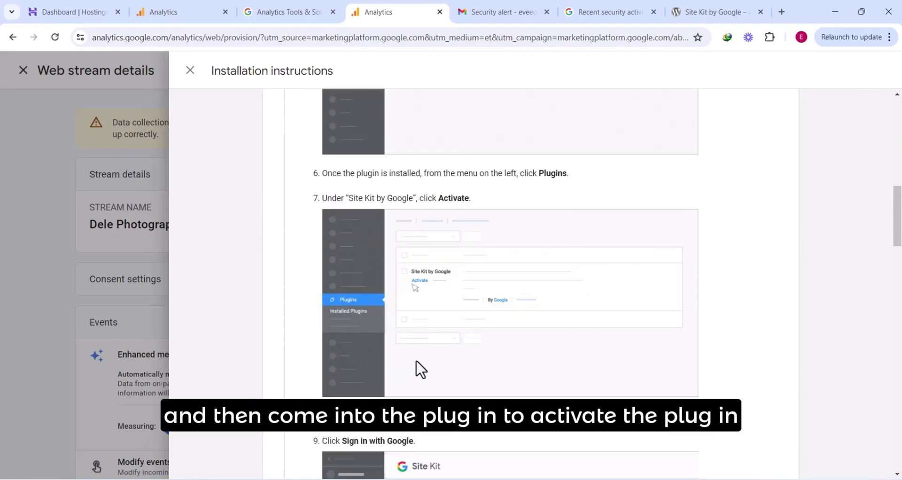
{"action": "scroll", "coordinate": [421, 369], "scroll_direction": "down", "scroll_amount": 8}
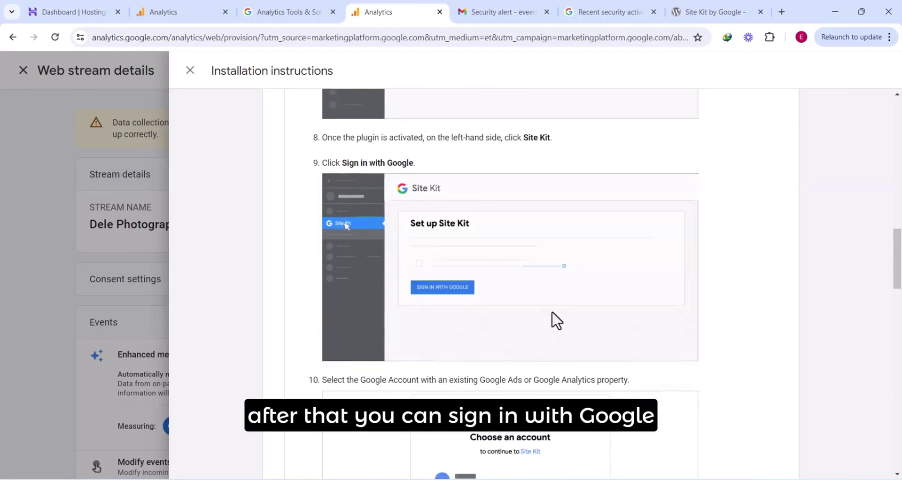
{"action": "scroll", "coordinate": [556, 320], "scroll_direction": "down", "scroll_amount": 9}
{"action": "scroll", "coordinate": [517, 318], "scroll_direction": "down", "scroll_amount": 5}
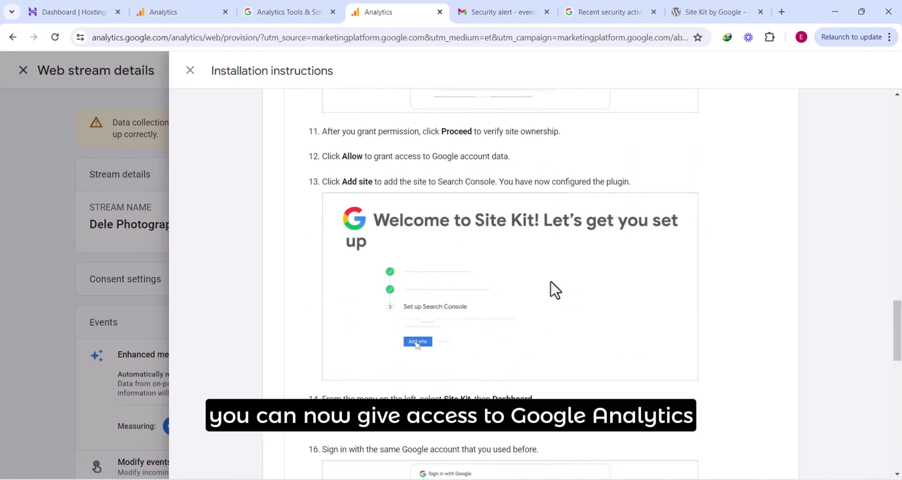
{"action": "scroll", "coordinate": [517, 329], "scroll_direction": "down", "scroll_amount": 9}
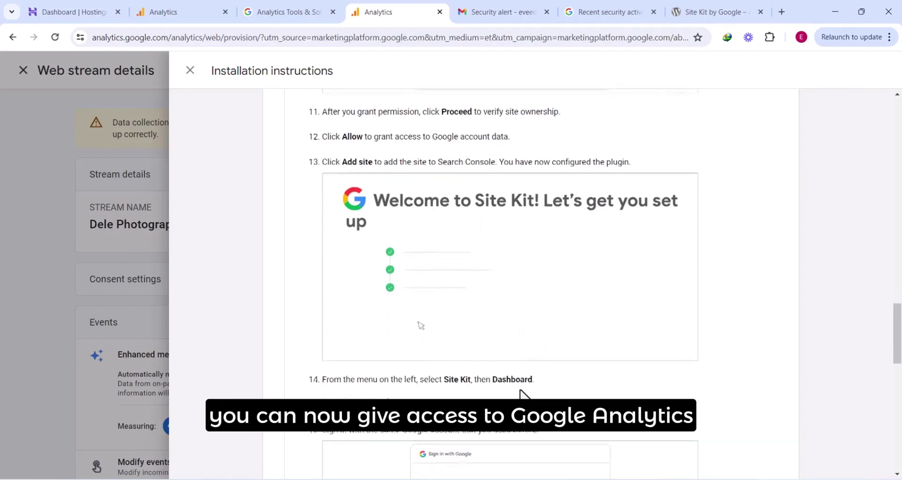
{"action": "scroll", "coordinate": [412, 376], "scroll_direction": "down", "scroll_amount": 5}
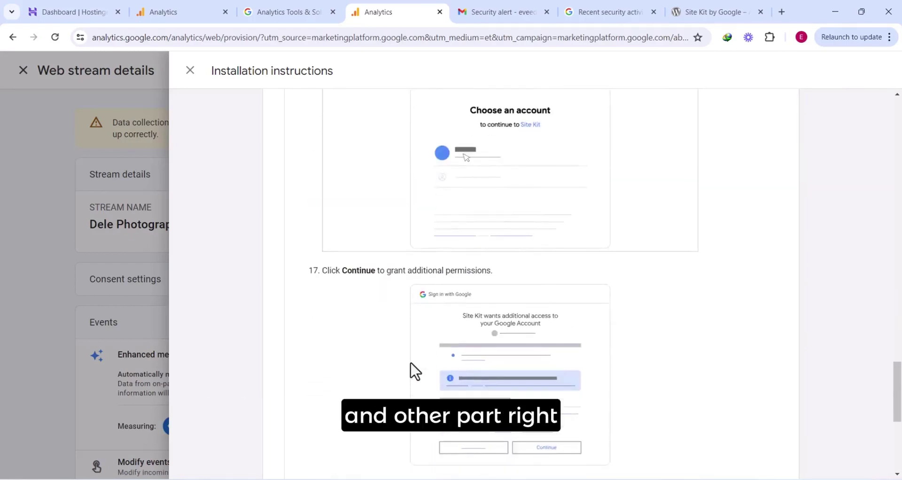
{"action": "scroll", "coordinate": [528, 372], "scroll_direction": "down", "scroll_amount": 4}
{"action": "scroll", "coordinate": [526, 371], "scroll_direction": "down", "scroll_amount": 2}
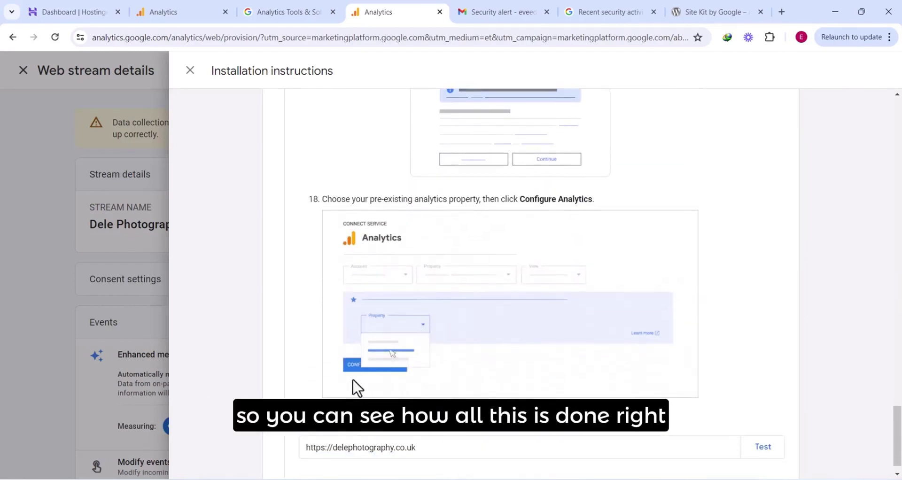
{"action": "scroll", "coordinate": [339, 367], "scroll_direction": "down", "scroll_amount": 1}
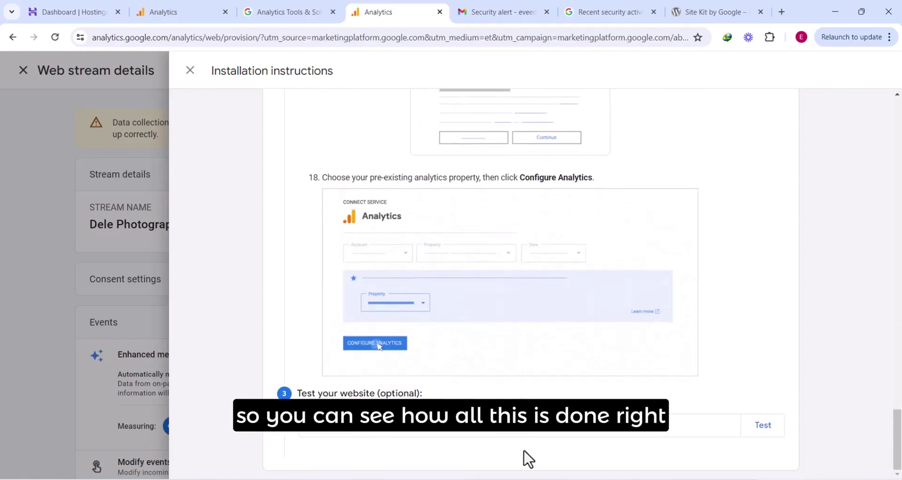
- Copy the stream's tag ID from the start of the Site Kit plugin instructions
{"action": "scroll", "coordinate": [547, 432], "scroll_direction": "up", "scroll_amount": 6}
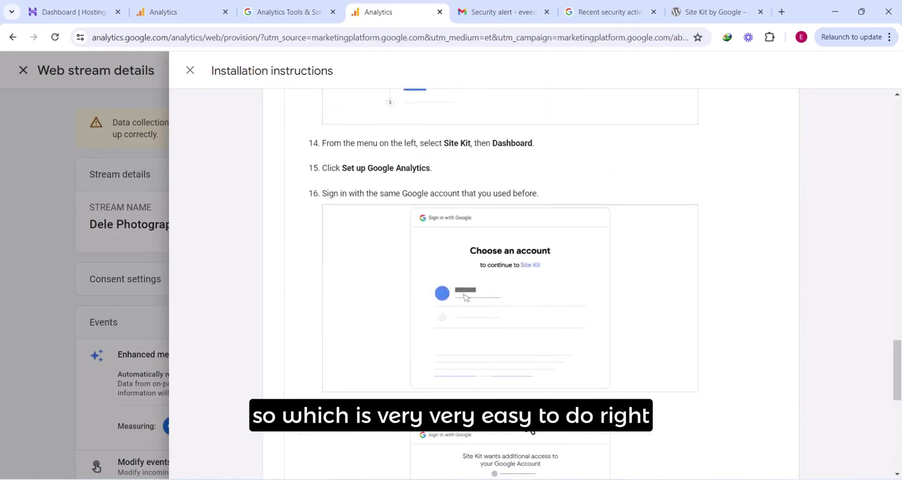
{"action": "scroll", "coordinate": [531, 431], "scroll_direction": "up", "scroll_amount": 15}
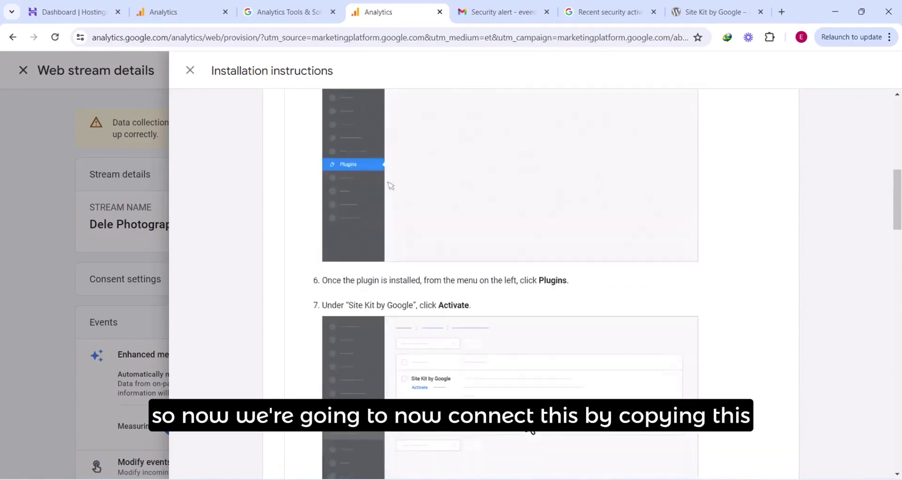
{"action": "scroll", "coordinate": [531, 430], "scroll_direction": "up", "scroll_amount": 10}
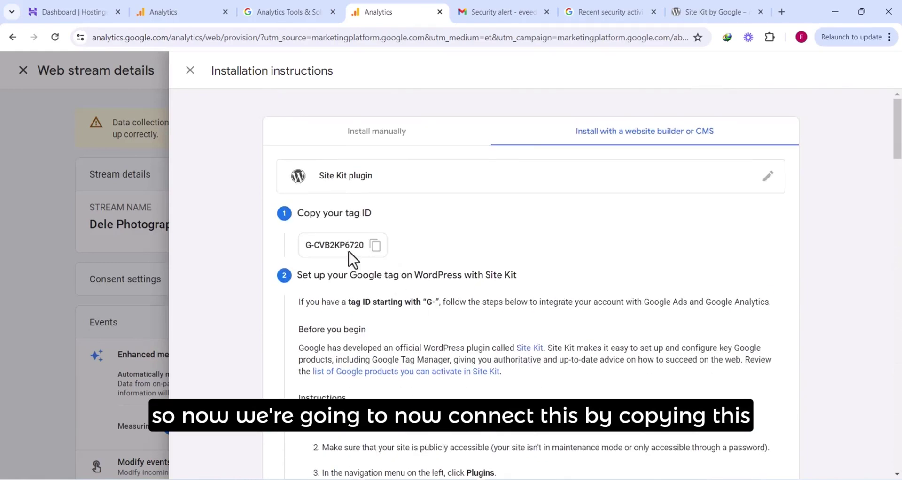
{"action": "left_click", "coordinate": [377, 248]}
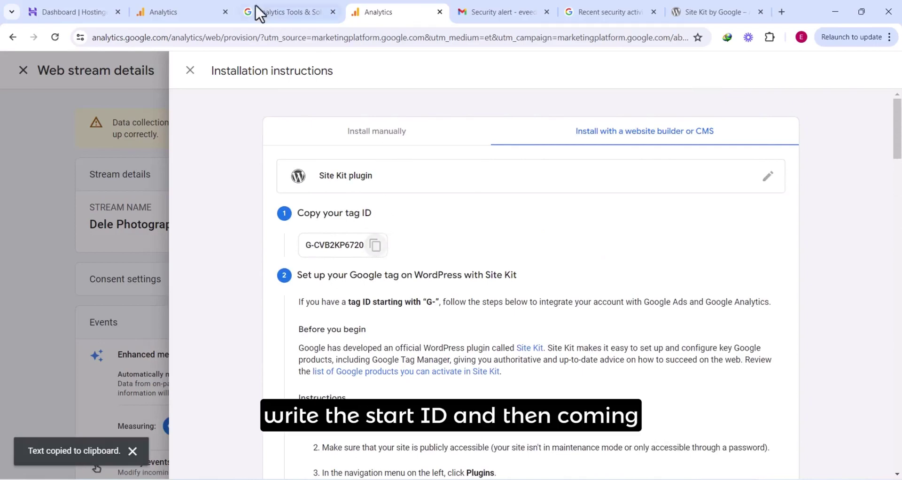
- Switch to the Hostinger dashboard, open the WordPress admin for delephotography.co.uk, and go to the Site Kit settings
{"action": "left_click", "coordinate": [189, 5]}
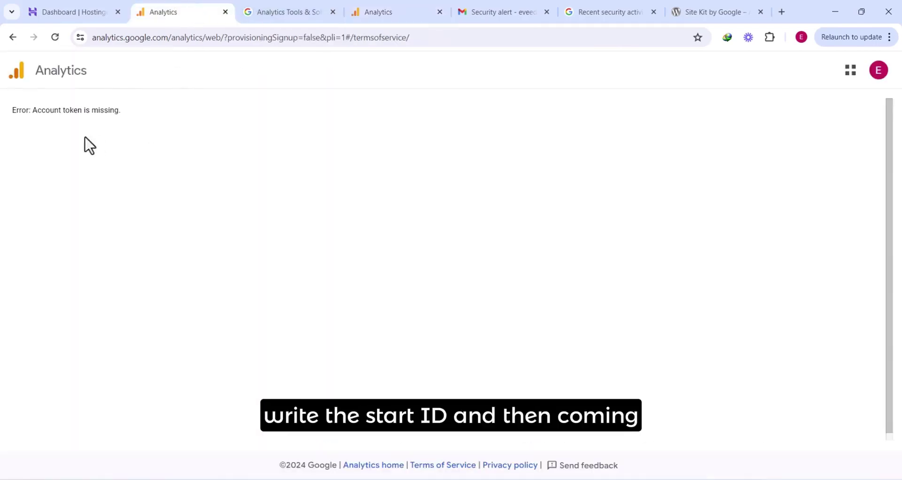
{"action": "left_click", "coordinate": [13, 37]}
{"action": "left_click", "coordinate": [73, 12]}
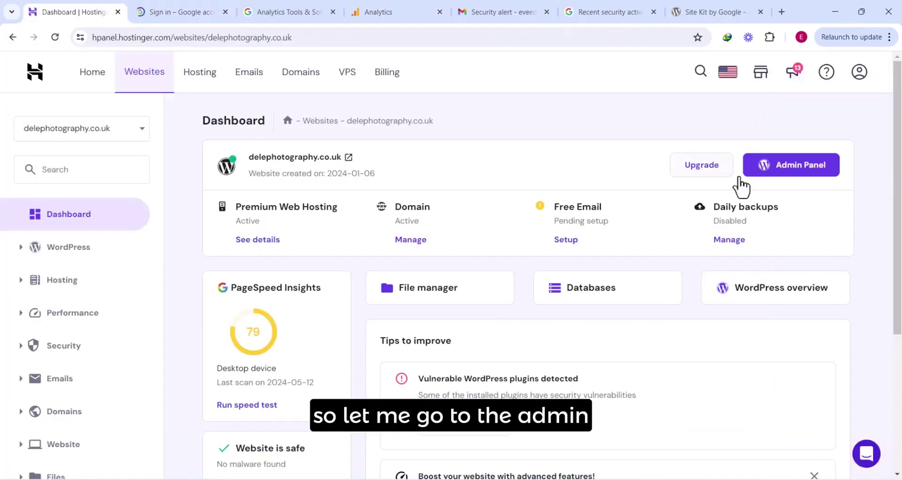
{"action": "left_click", "coordinate": [794, 178]}
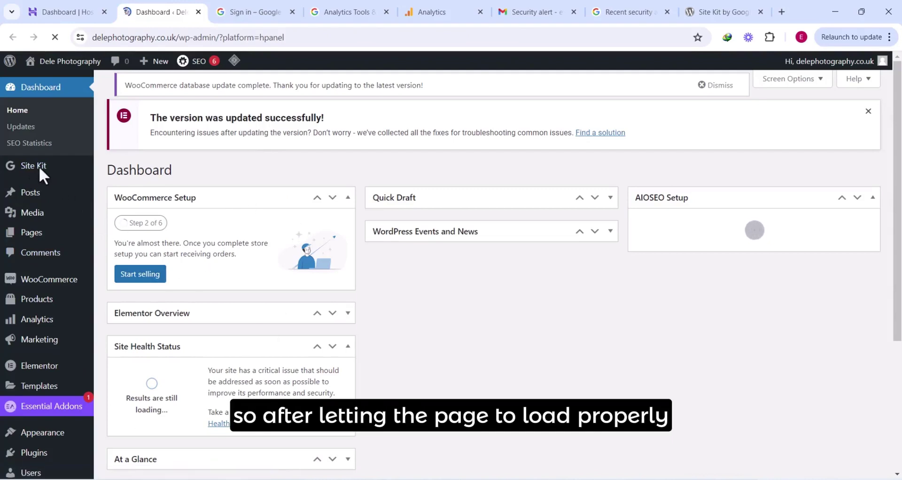
{"action": "mouse_move", "coordinate": [38, 170]}
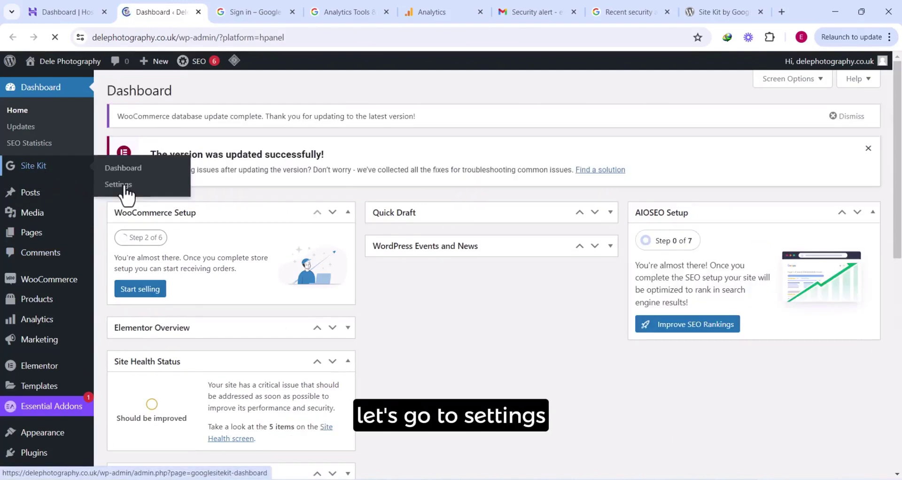
{"action": "left_click", "coordinate": [123, 185]}
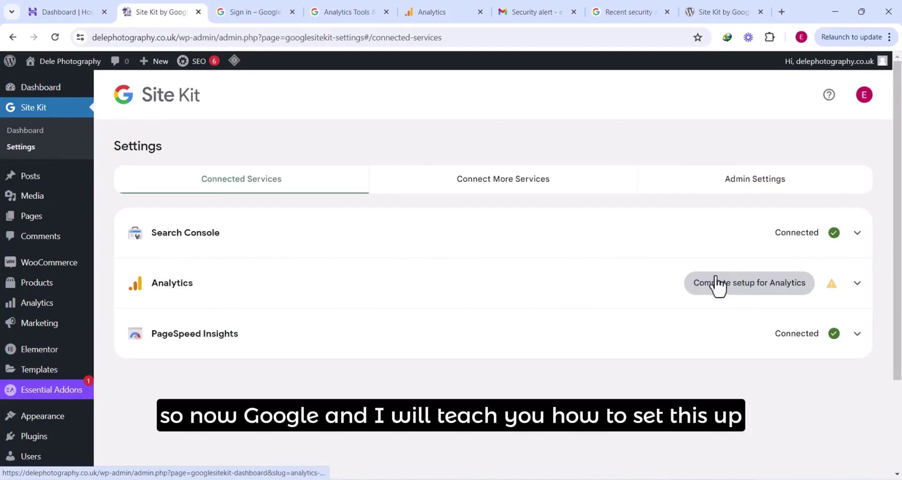
- Continue the incomplete Analytics module setup in Site Kit and create the Dele Photography Analytics account with the pre-filled details
{"action": "left_click", "coordinate": [752, 293]}
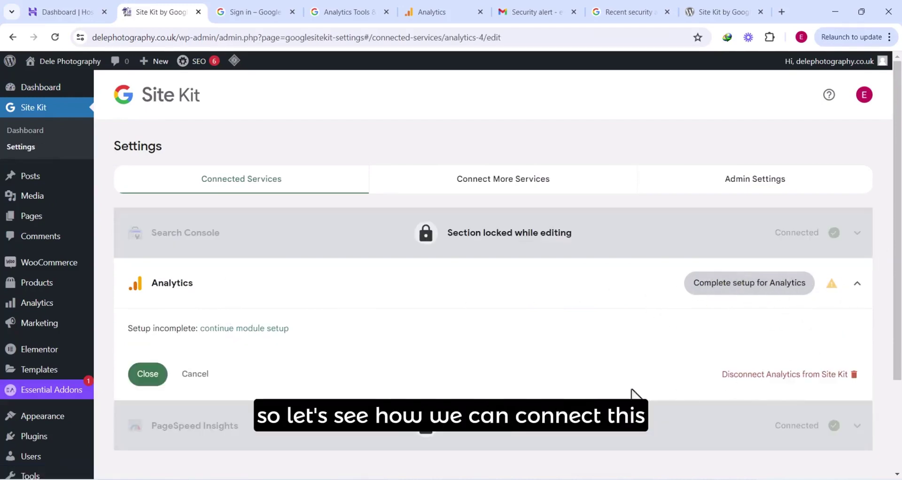
{"action": "left_click", "coordinate": [256, 333]}
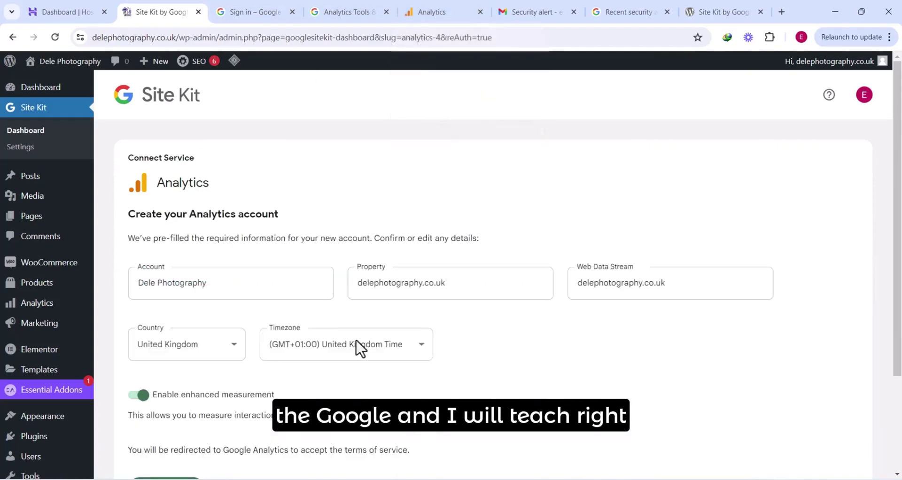
{"action": "scroll", "coordinate": [578, 289], "scroll_direction": "down", "scroll_amount": 3}
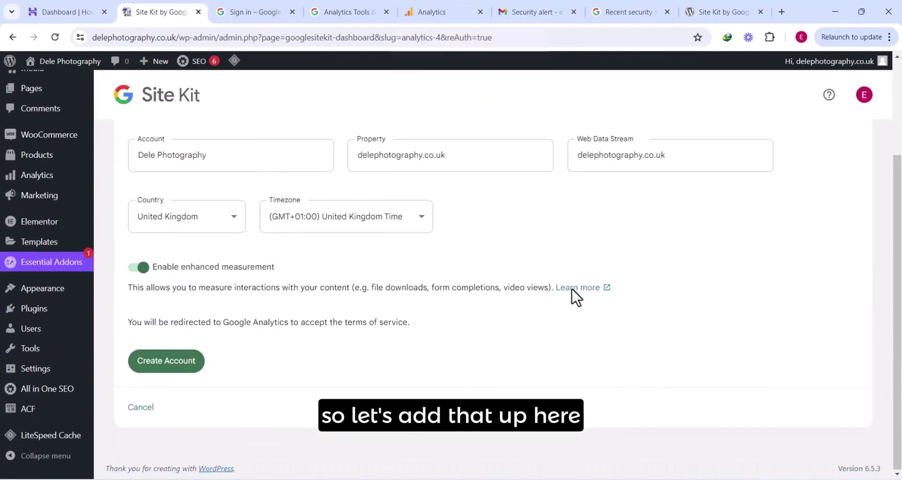
{"action": "scroll", "coordinate": [348, 309], "scroll_direction": "down", "scroll_amount": 5}
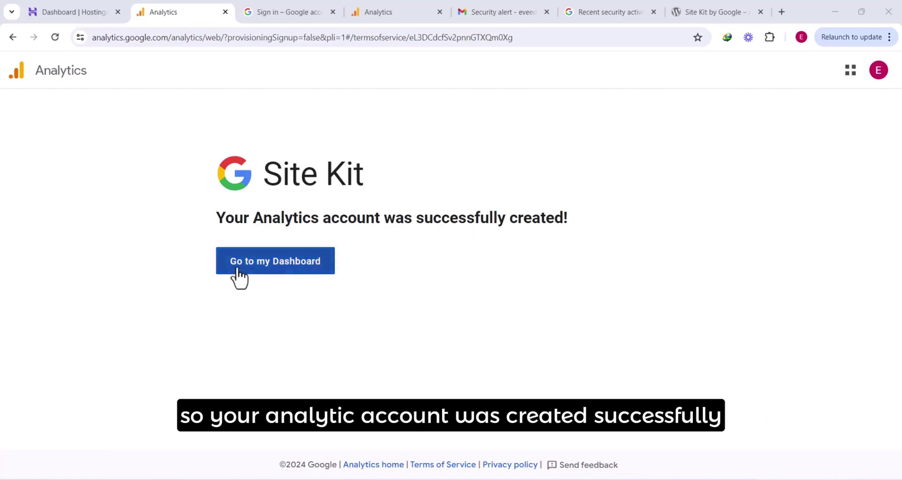
- Proceed to the Site Kit dashboard from the Analytics account confirmation and look over its audience and search traffic sections
{"action": "left_click", "coordinate": [266, 269]}
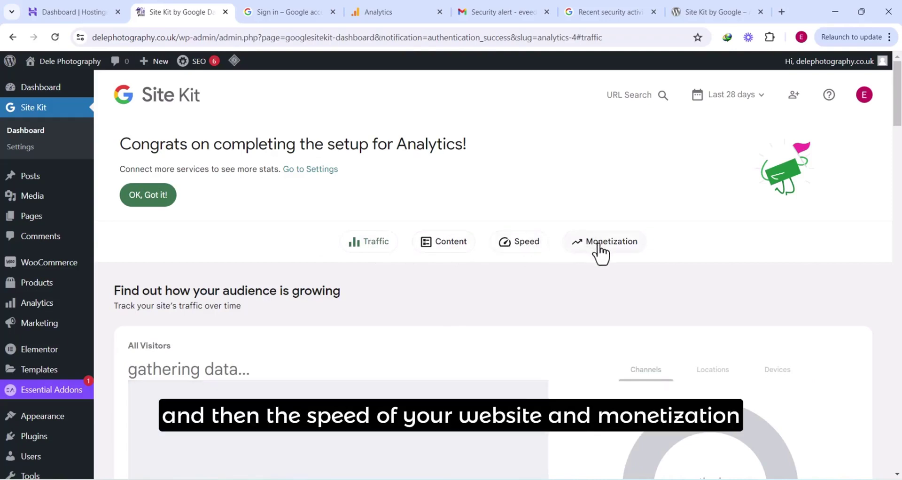
{"action": "scroll", "coordinate": [600, 255], "scroll_direction": "down", "scroll_amount": 1}
{"action": "scroll", "coordinate": [599, 253], "scroll_direction": "down", "scroll_amount": 3}
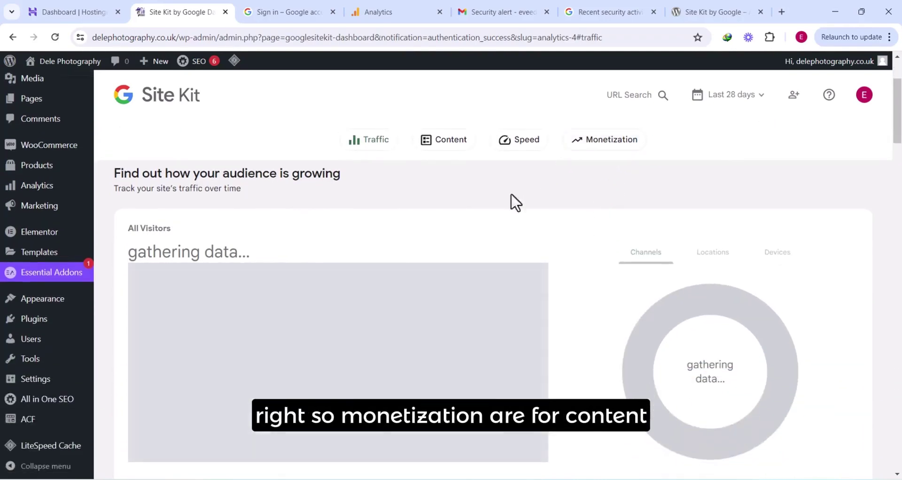
{"action": "scroll", "coordinate": [359, 329], "scroll_direction": "down", "scroll_amount": 8}
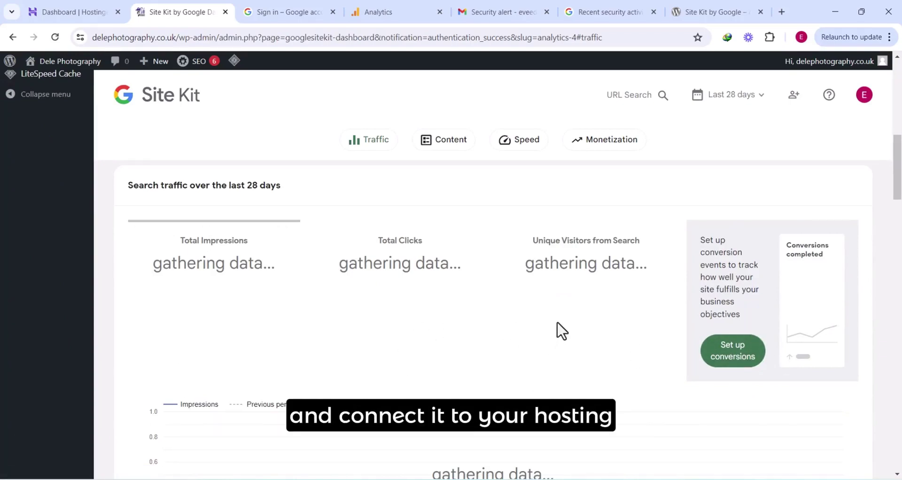
{"action": "scroll", "coordinate": [541, 393], "scroll_direction": "down", "scroll_amount": 5}
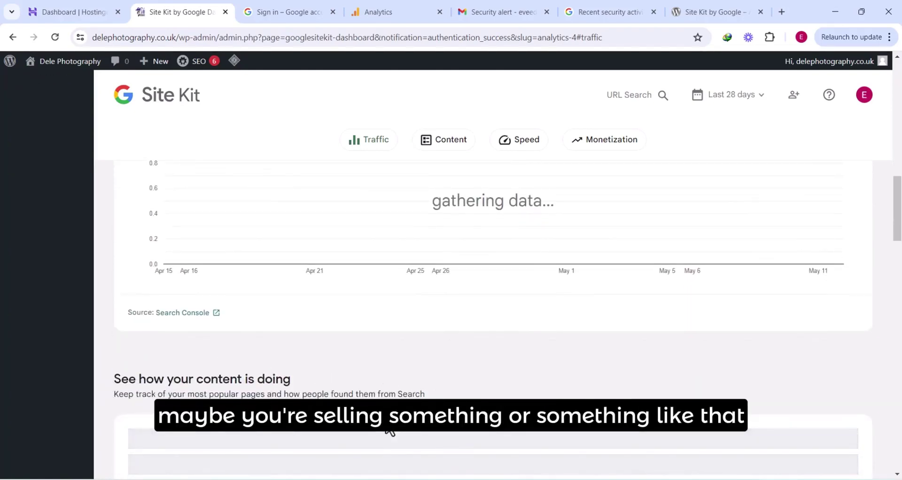
{"action": "scroll", "coordinate": [480, 324], "scroll_direction": "up", "scroll_amount": 6}
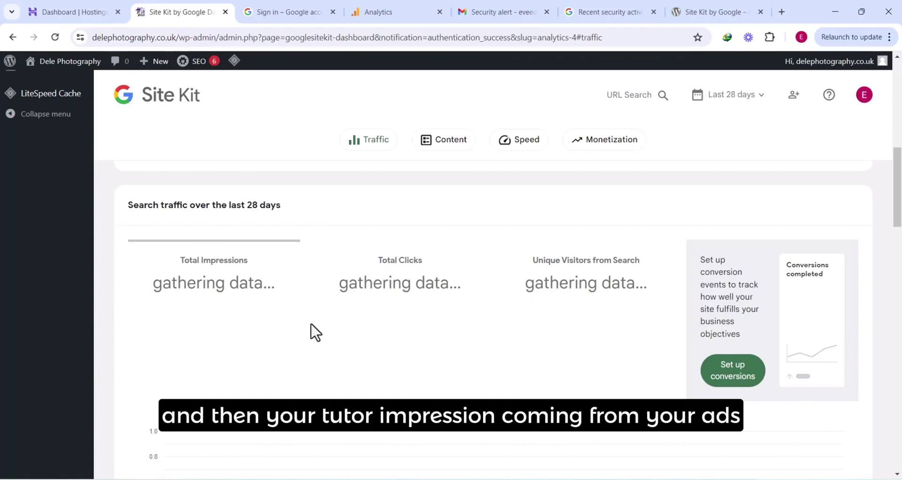
- Examine the dashboard's top content, visitor experience and AdSense monetization sections
{"action": "scroll", "coordinate": [314, 334], "scroll_direction": "down", "scroll_amount": 3}
{"action": "scroll", "coordinate": [314, 340], "scroll_direction": "down", "scroll_amount": 6}
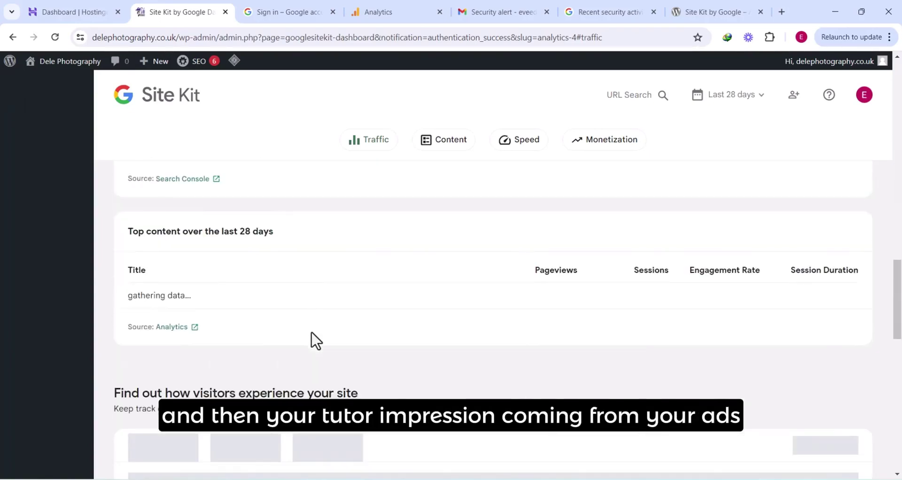
{"action": "scroll", "coordinate": [228, 408], "scroll_direction": "down", "scroll_amount": 5}
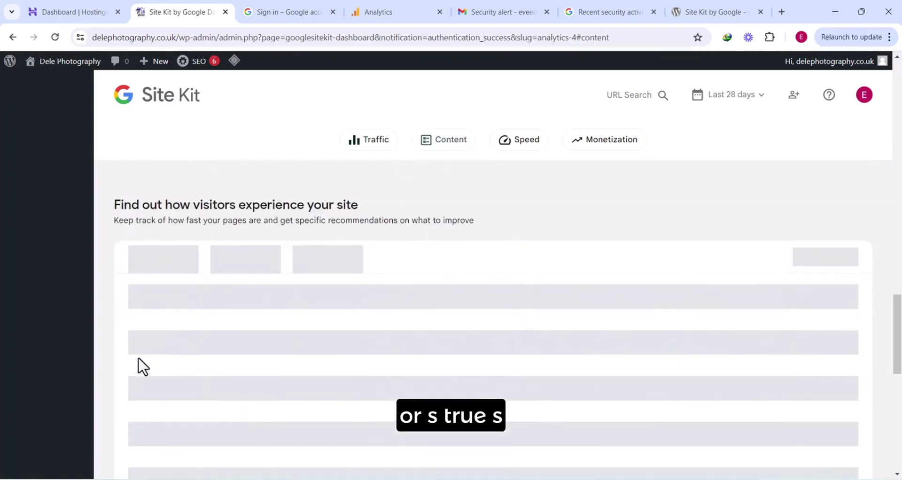
{"action": "scroll", "coordinate": [143, 362], "scroll_direction": "up", "scroll_amount": 5}
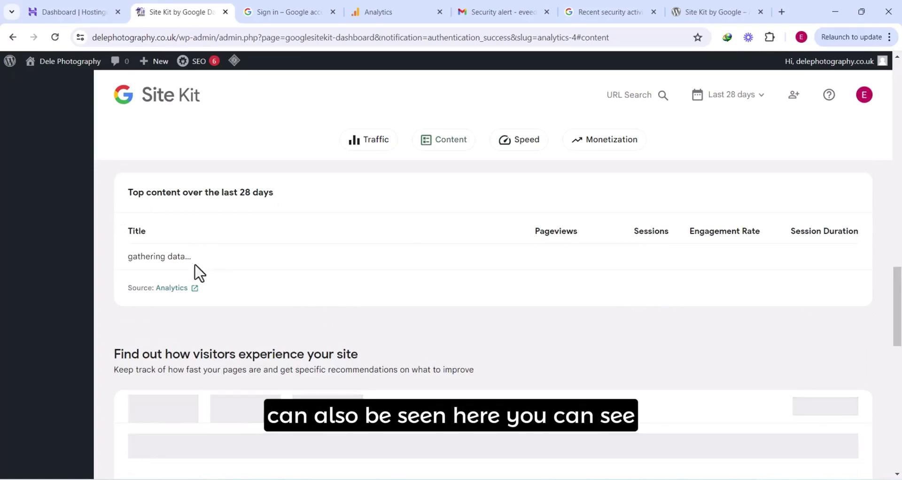
{"action": "scroll", "coordinate": [169, 326], "scroll_direction": "down", "scroll_amount": 10}
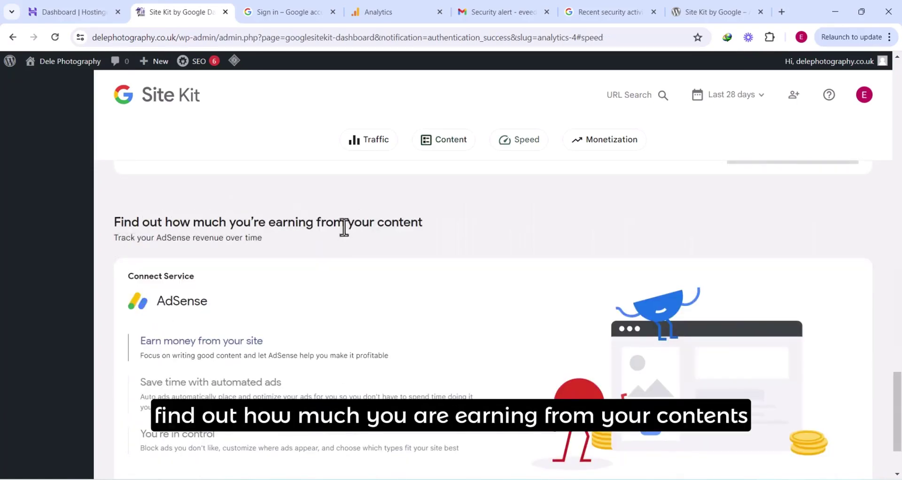
{"action": "scroll", "coordinate": [376, 308], "scroll_direction": "down", "scroll_amount": 2}
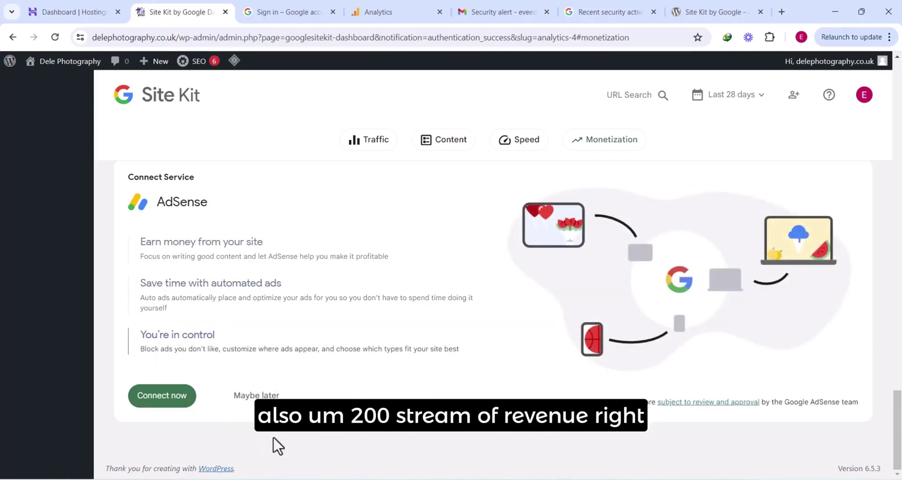
{"action": "scroll", "coordinate": [352, 256], "scroll_direction": "up", "scroll_amount": 5}
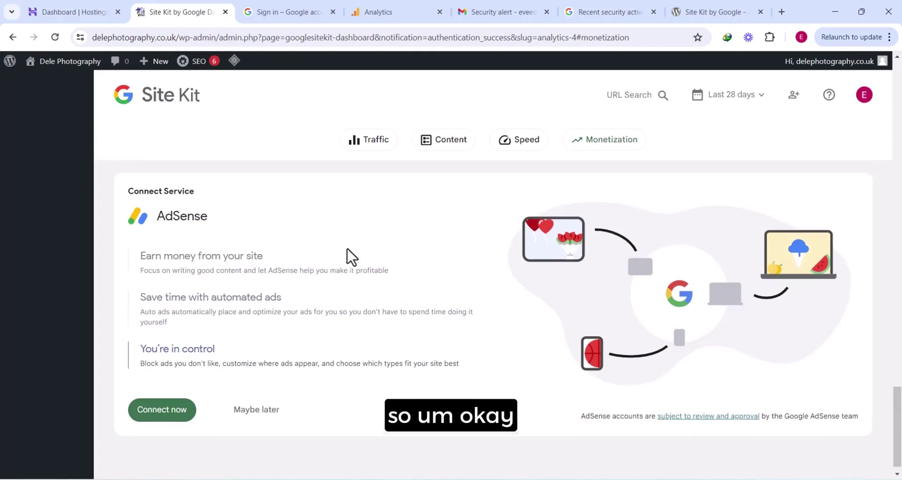
- Compare the site's lab speed metrics for mobile and desktop in the visitor experience section, ending on the mobile results
{"action": "scroll", "coordinate": [352, 256], "scroll_direction": "up", "scroll_amount": 5}
{"action": "scroll", "coordinate": [352, 256], "scroll_direction": "down", "scroll_amount": 2}
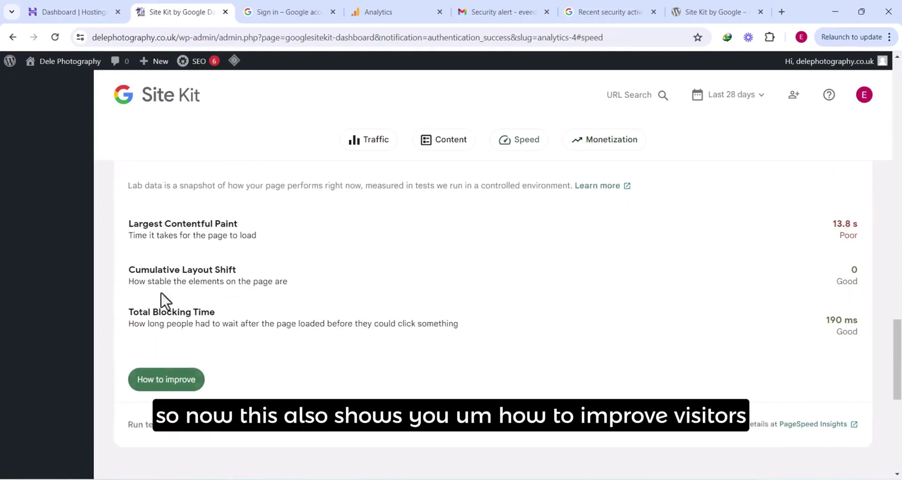
{"action": "scroll", "coordinate": [169, 278], "scroll_direction": "up", "scroll_amount": 3}
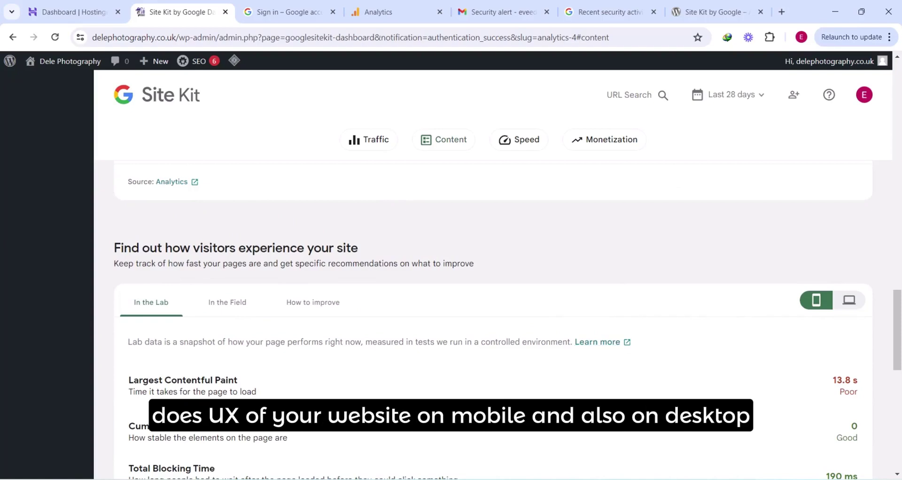
{"action": "scroll", "coordinate": [794, 371], "scroll_direction": "down", "scroll_amount": 2}
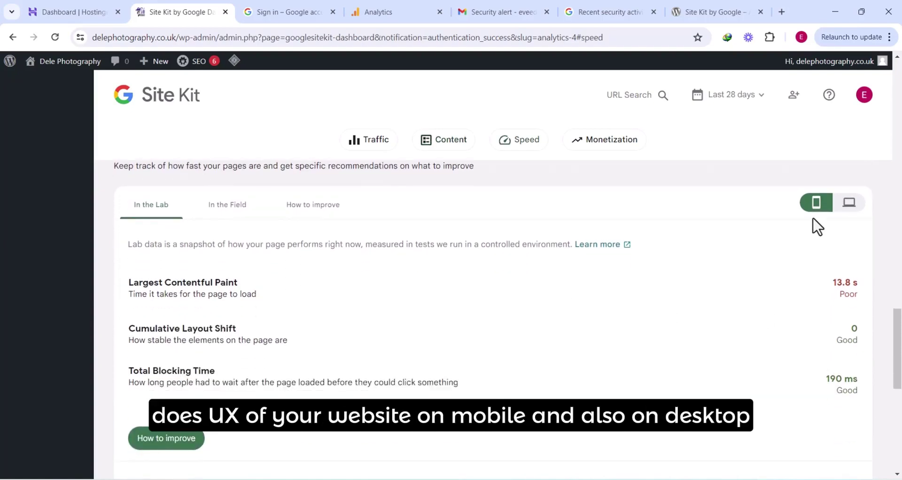
{"action": "left_click", "coordinate": [849, 205]}
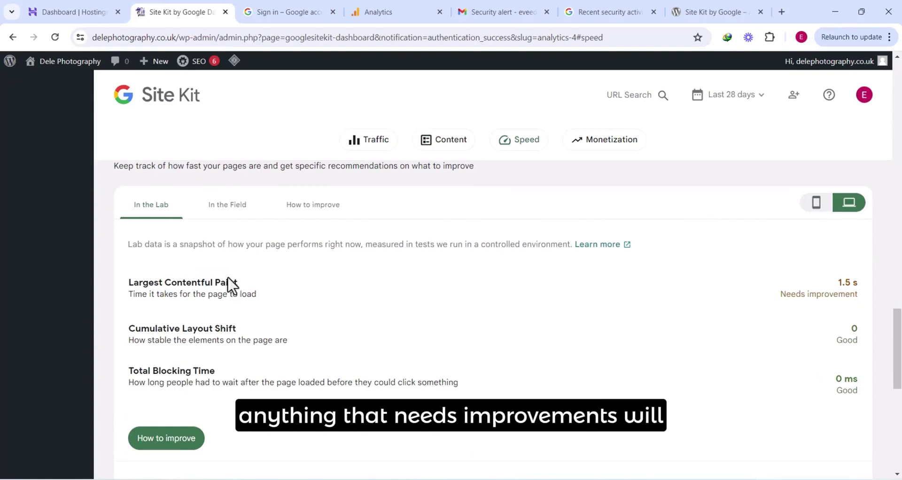
{"action": "scroll", "coordinate": [225, 358], "scroll_direction": "down", "scroll_amount": 2}
{"action": "scroll", "coordinate": [225, 358], "scroll_direction": "down", "scroll_amount": 1}
{"action": "scroll", "coordinate": [425, 326], "scroll_direction": "up", "scroll_amount": 4}
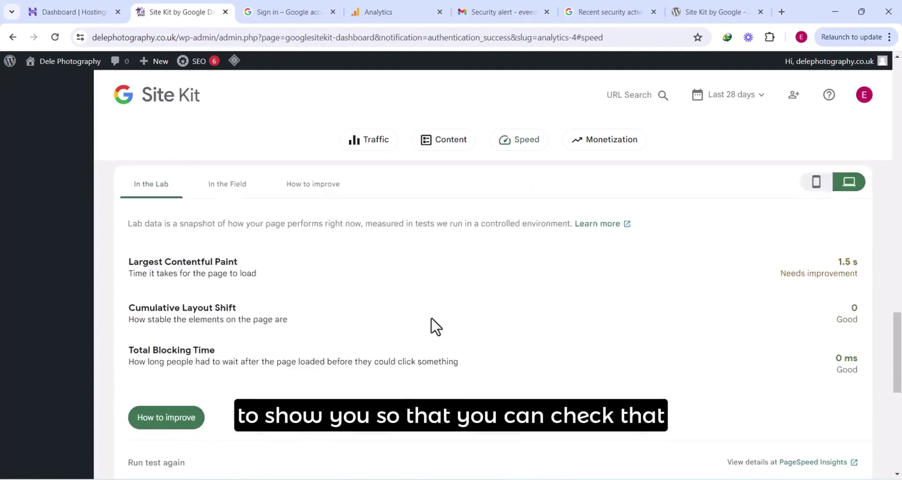
{"action": "left_click", "coordinate": [815, 280]}
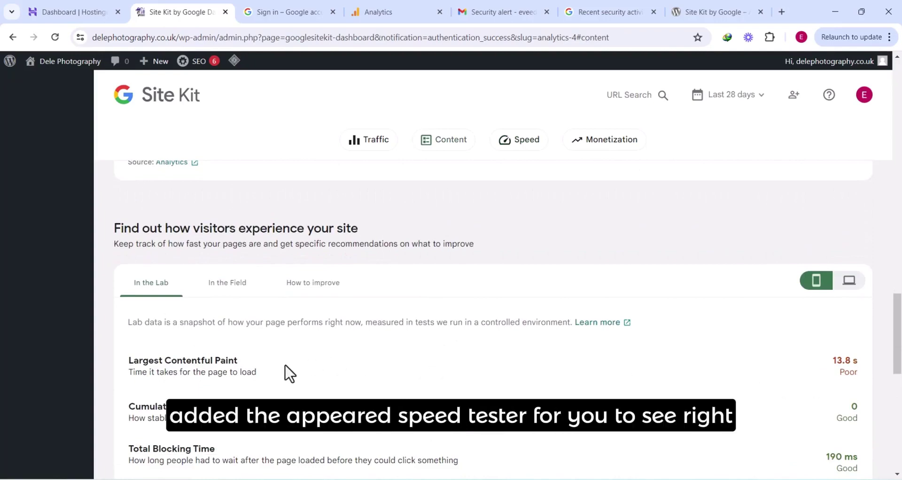
{"action": "scroll", "coordinate": [290, 373], "scroll_direction": "down", "scroll_amount": 3}
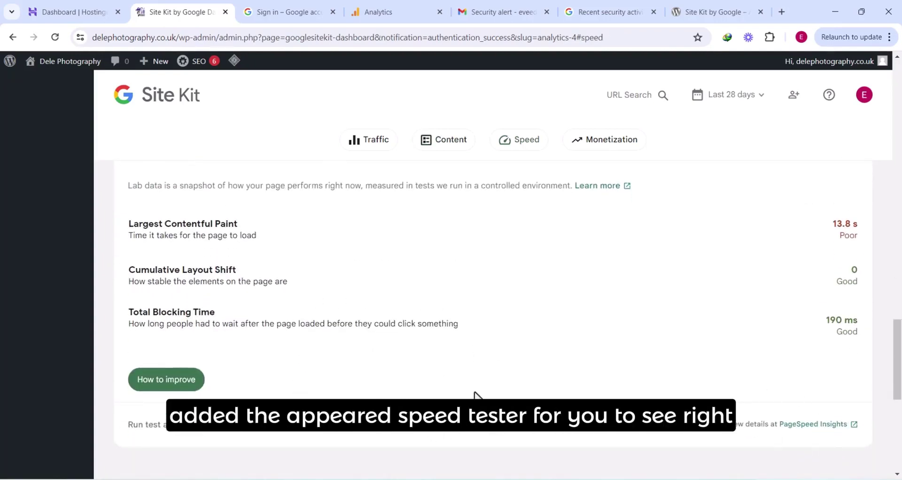
{"action": "scroll", "coordinate": [776, 310], "scroll_direction": "up", "scroll_amount": 1}
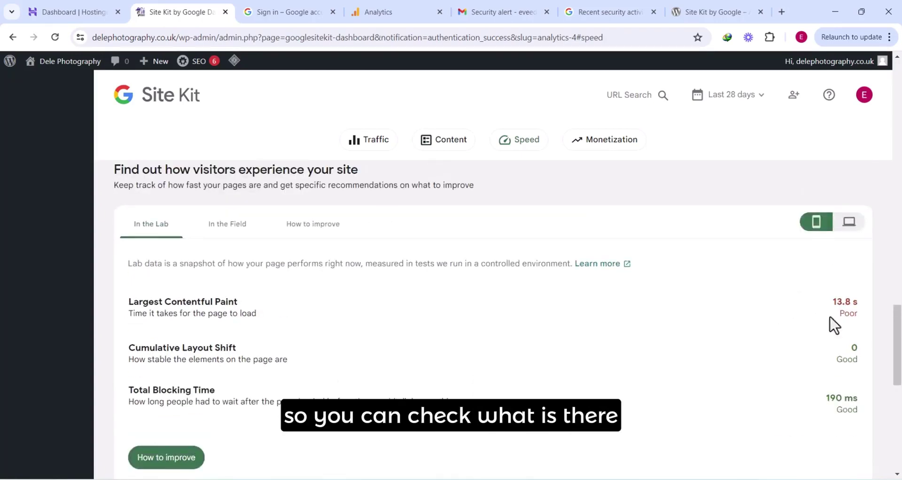
{"action": "scroll", "coordinate": [158, 339], "scroll_direction": "down", "scroll_amount": 1}
- Review the content and Search Console traffic sections again, ending at the beginning of the Site Kit dashboard
{"action": "scroll", "coordinate": [158, 337], "scroll_direction": "up", "scroll_amount": 8}
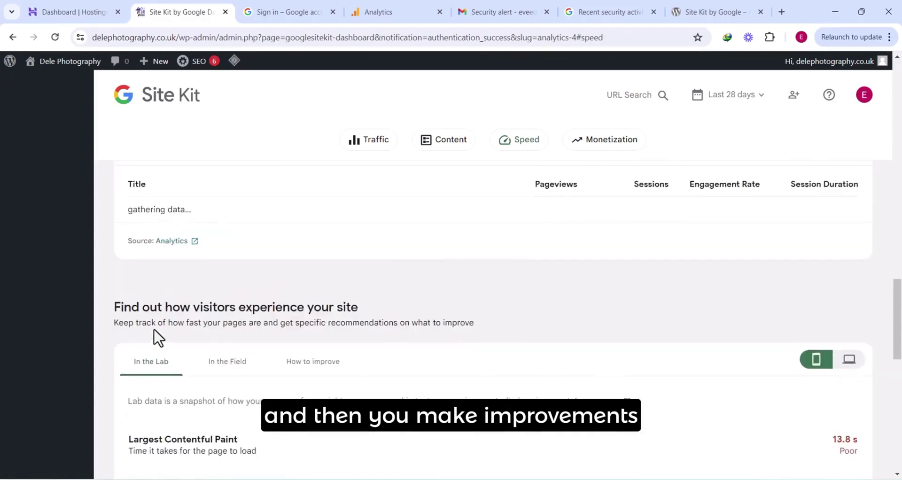
{"action": "scroll", "coordinate": [158, 338], "scroll_direction": "up", "scroll_amount": 5}
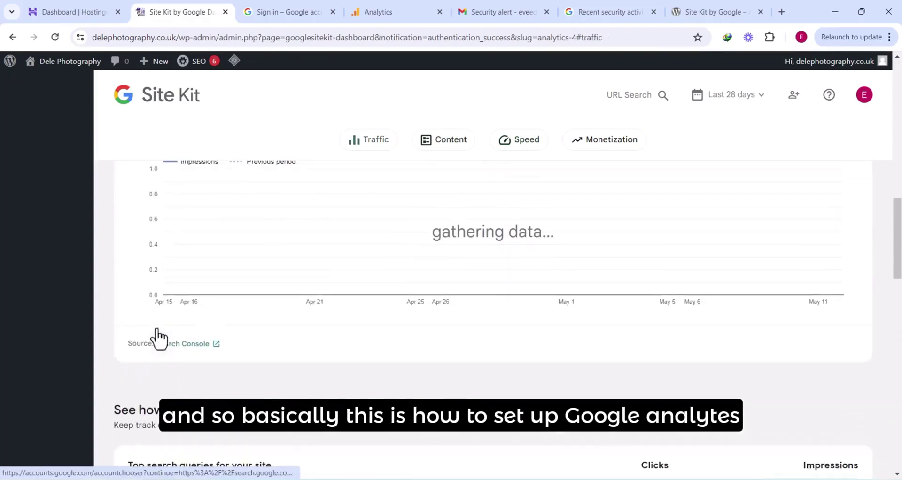
{"action": "scroll", "coordinate": [164, 357], "scroll_direction": "down", "scroll_amount": 4}
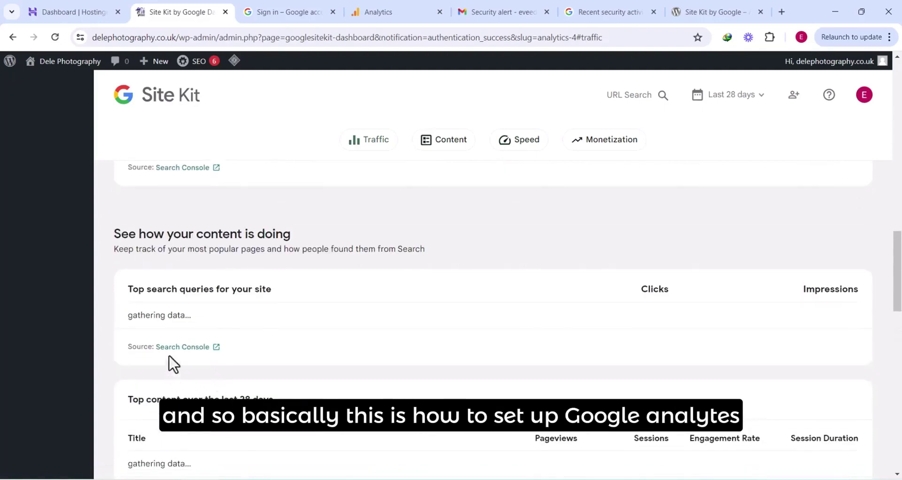
{"action": "scroll", "coordinate": [256, 269], "scroll_direction": "up", "scroll_amount": 7}
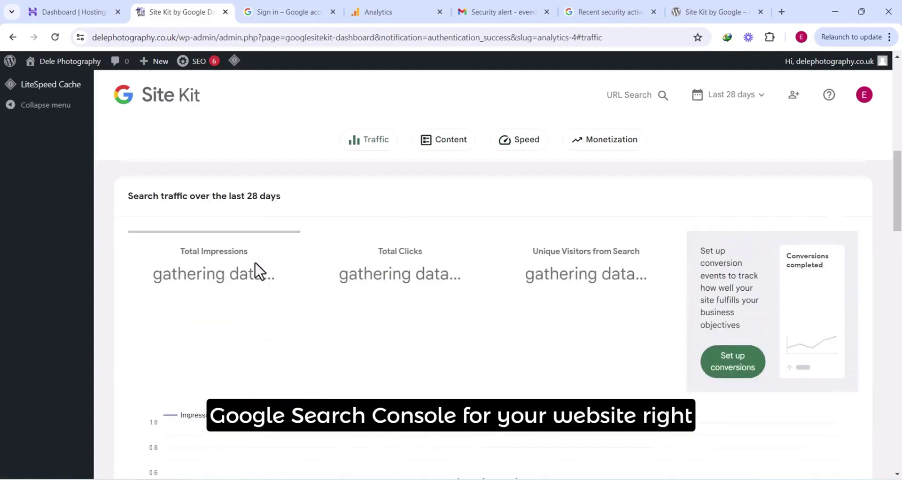
{"action": "scroll", "coordinate": [256, 265], "scroll_direction": "up", "scroll_amount": 10}
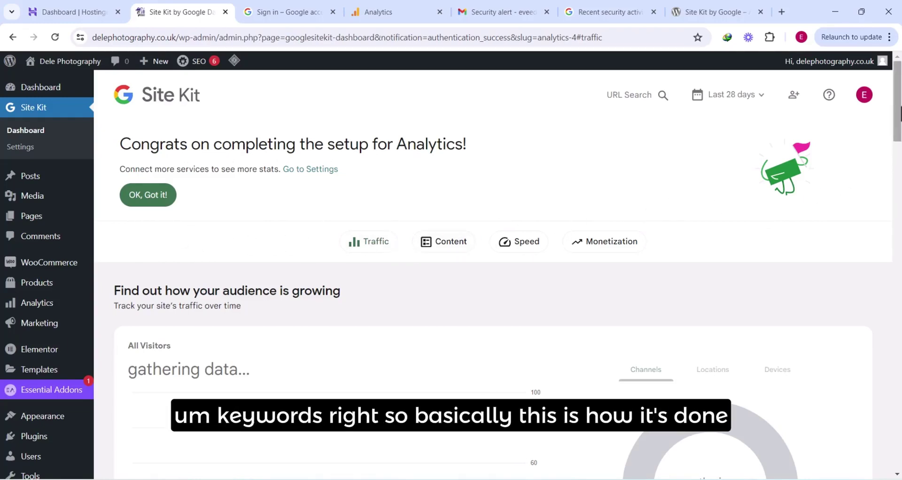
{"action": "left_click_drag", "start_coordinate": [899, 85], "coordinate": [898, 413]}
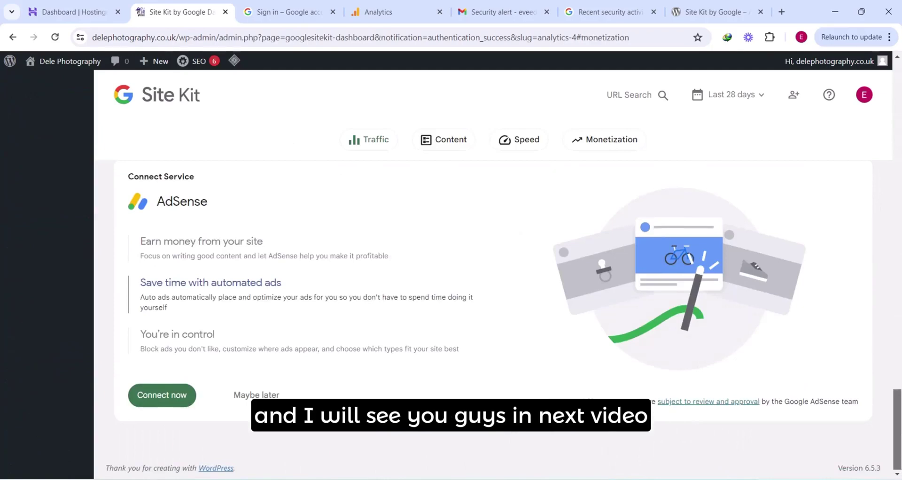
{"action": "scroll", "coordinate": [493, 282], "scroll_direction": "up", "scroll_amount": 15}
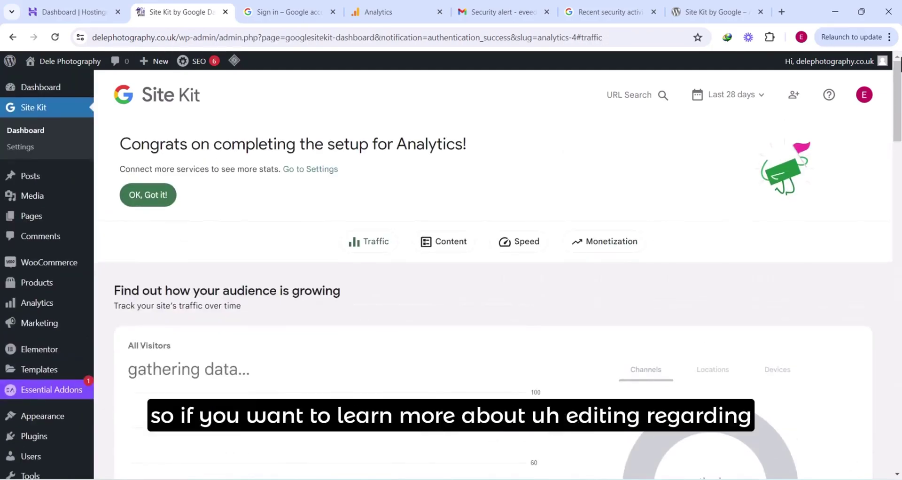